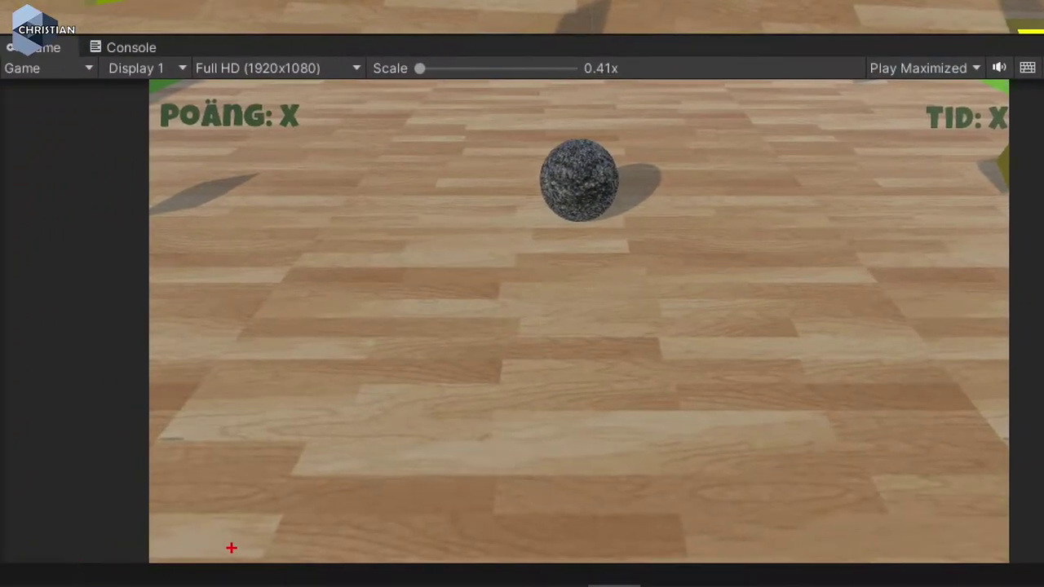
- Inspect the WinText and CountText label settings on the Canvas
{"action": "mouse_move", "coordinate": [212, 495]}
{"action": "left_mouse_down"}
{"action": "mouse_move", "coordinate": [178, 531]}
{"action": "mouse_move", "coordinate": [208, 520]}
{"action": "left_mouse_up"}
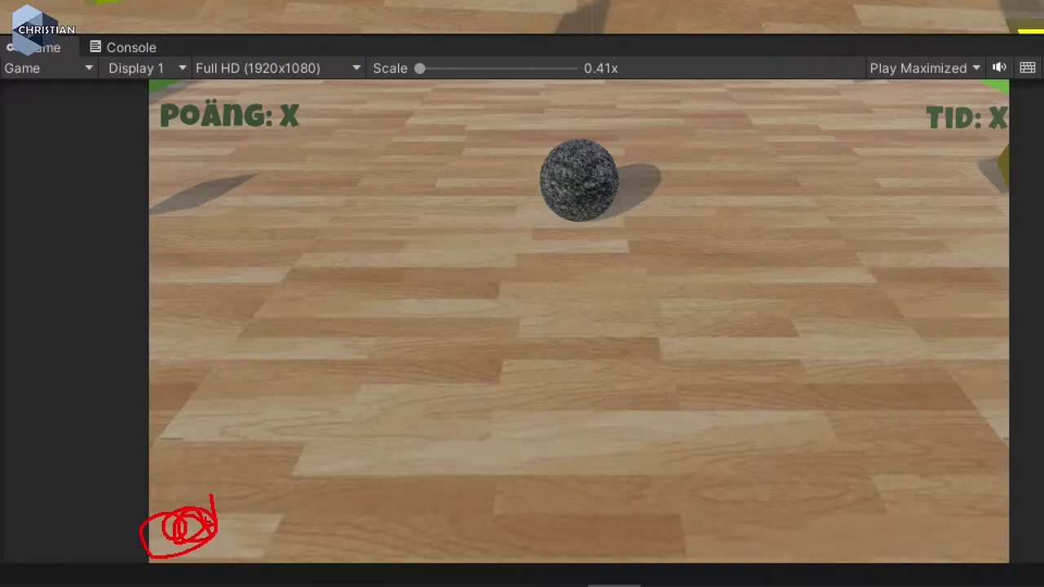
{"action": "key", "text": "Escape"}
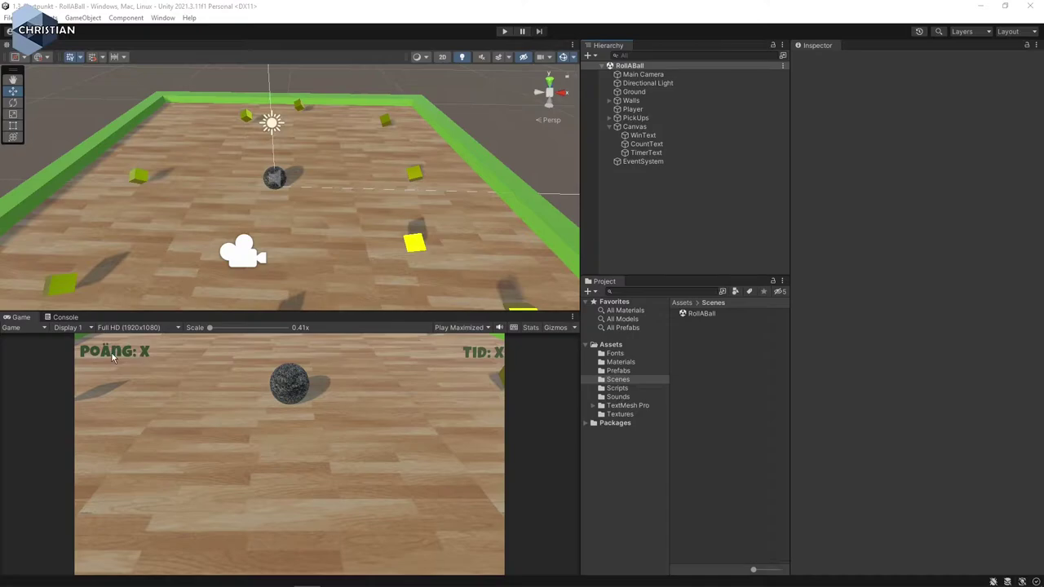
{"action": "left_click", "coordinate": [653, 138]}
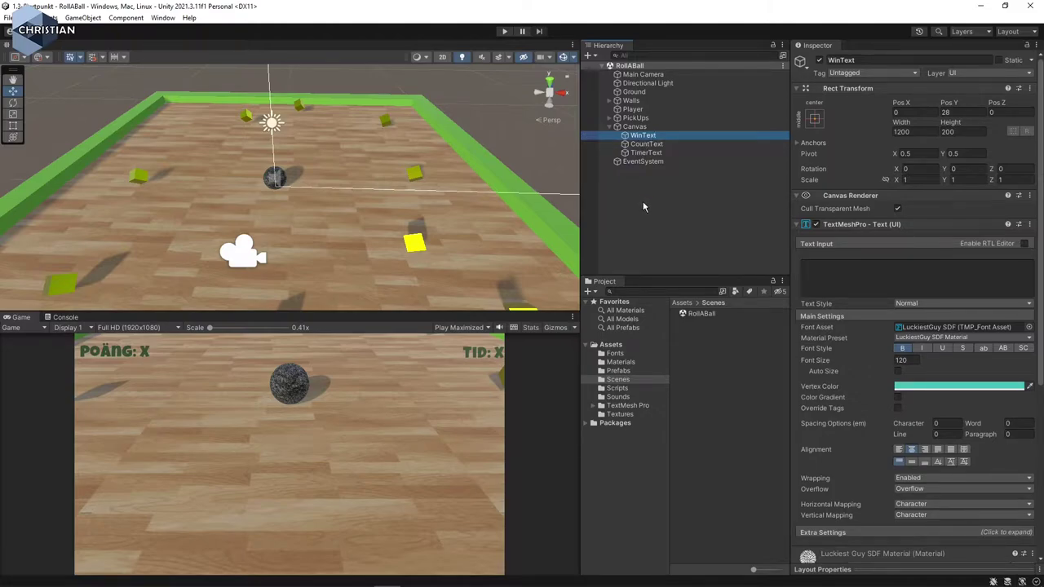
{"action": "left_click", "coordinate": [672, 146]}
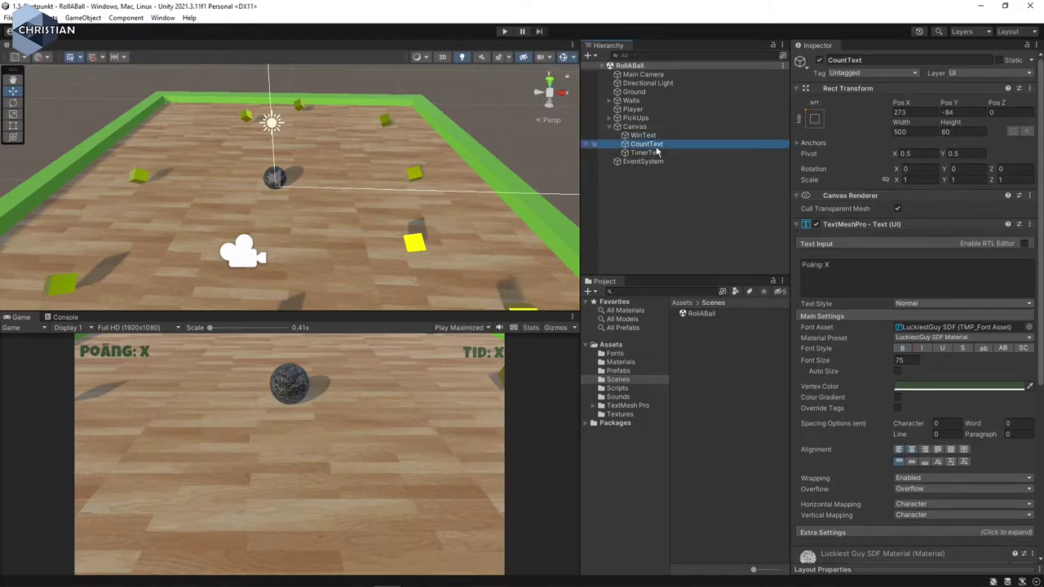
{"action": "right_click", "coordinate": [644, 144]}
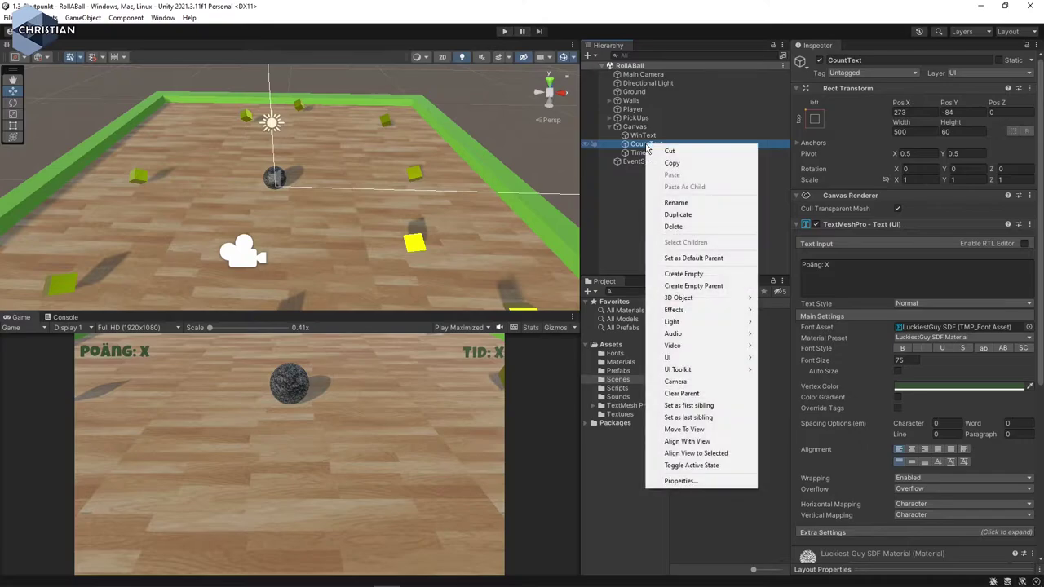
{"action": "key", "text": "Escape"}
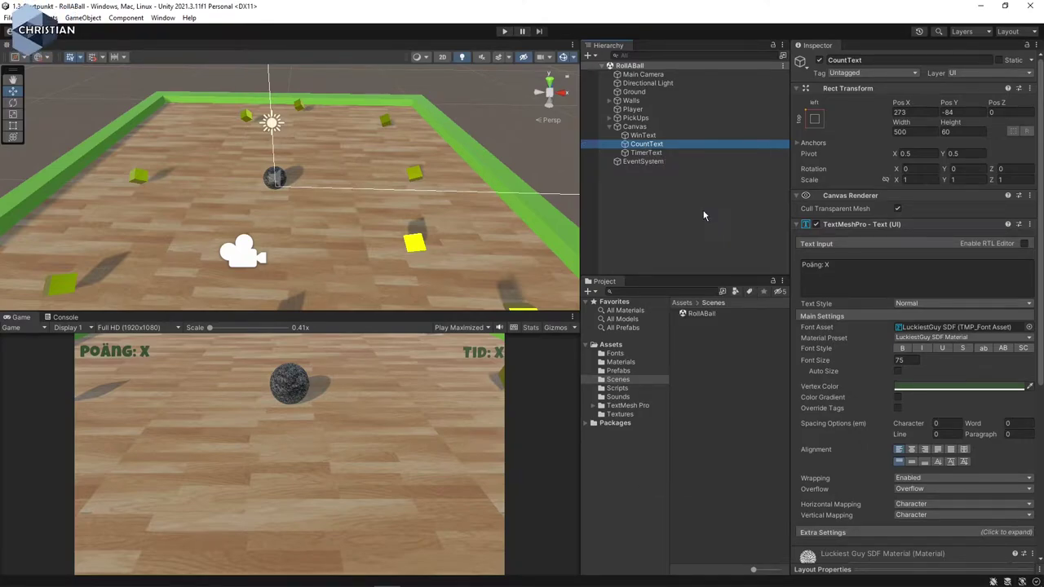
- Duplicate the CountText label and rename the copy 'fpsText'
{"action": "key", "text": "ctrl+d"}
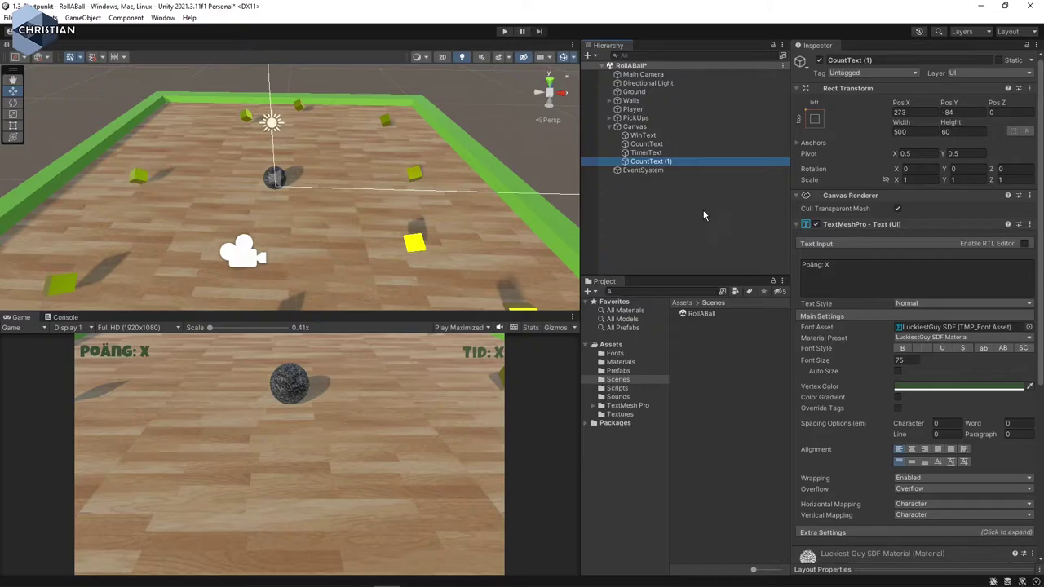
{"action": "key", "text": "F2"}
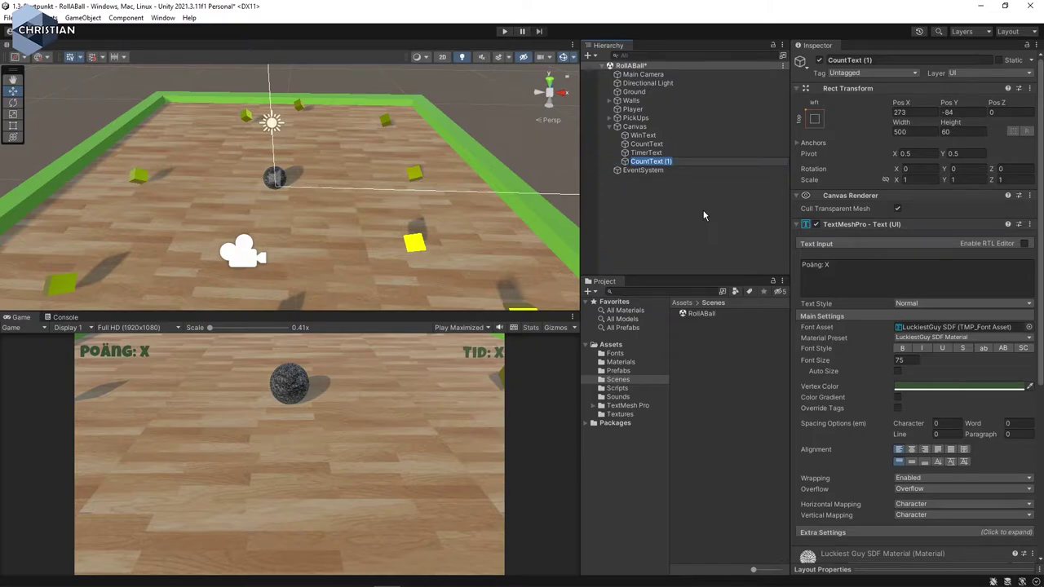
{"action": "type", "text": "fps"}
{"action": "type", "text": "Tex"}
{"action": "type", "text": "t"}
{"action": "key", "text": "Return"}
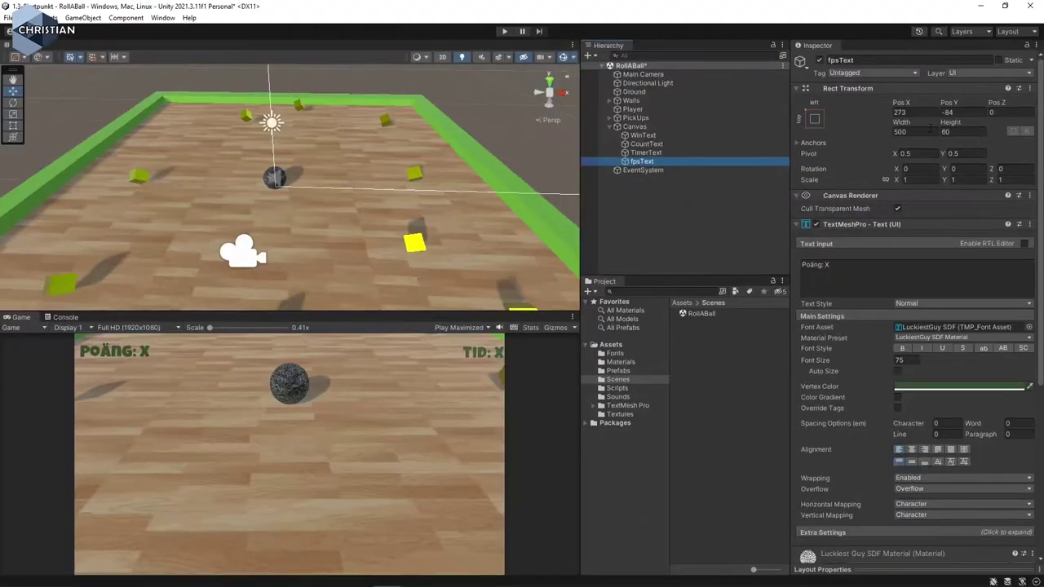
- Anchor fpsText to the bottom-left preset, setting its pivot and position too
{"action": "left_click", "coordinate": [816, 119]}
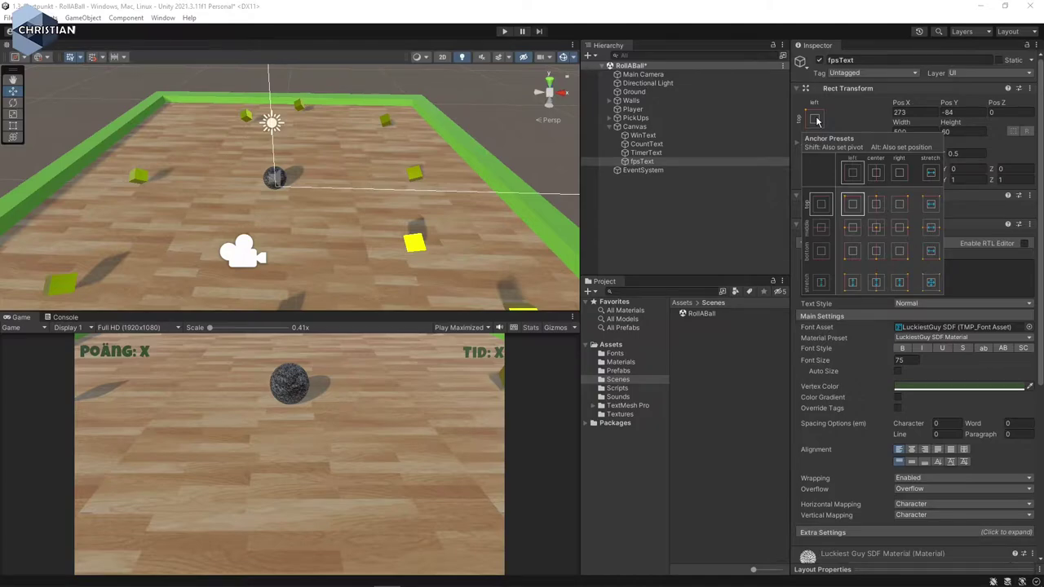
{"action": "key", "text": "shift+alt"}
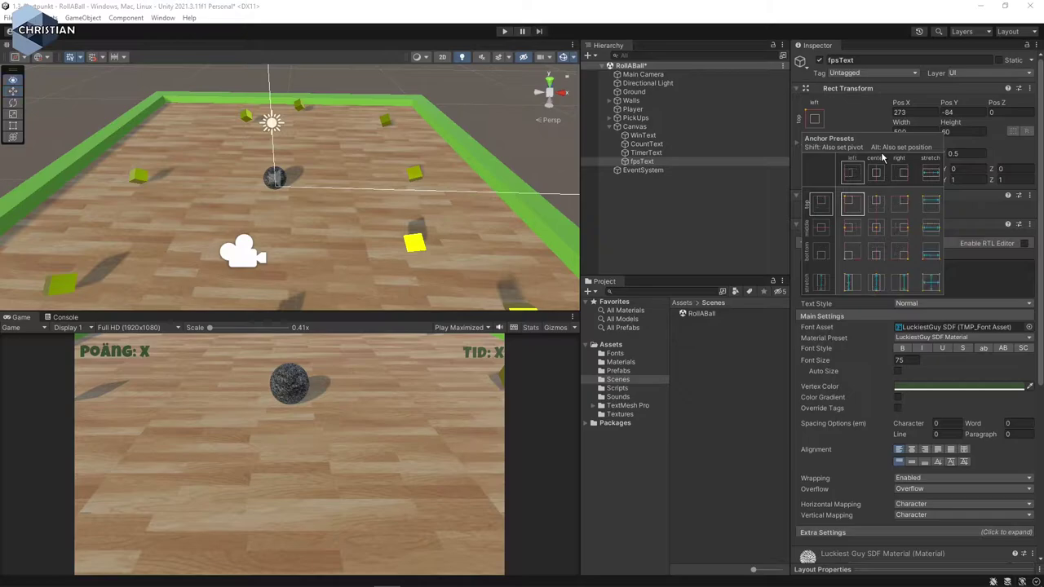
{"action": "left_click", "coordinate": [850, 256], "text": "alt+shift"}
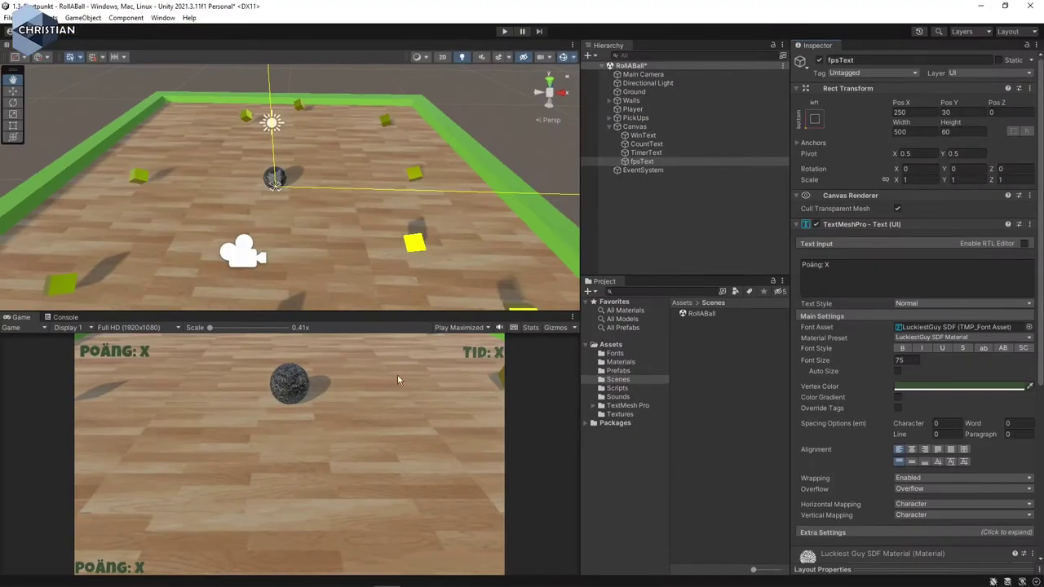
- Right-align the fpsText label's TextMeshPro text
{"action": "left_click", "coordinate": [684, 165]}
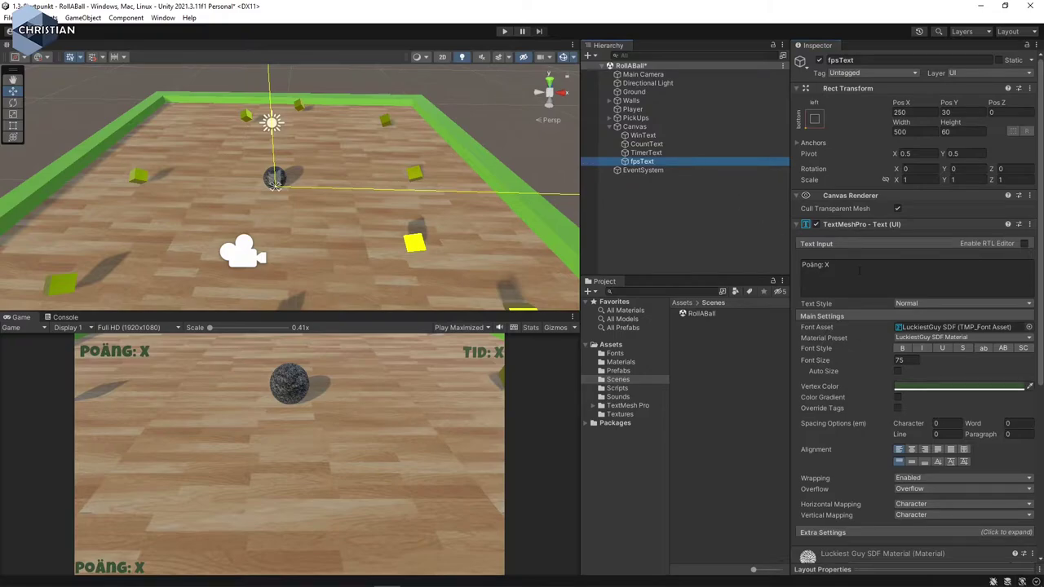
{"action": "left_click", "coordinate": [926, 451]}
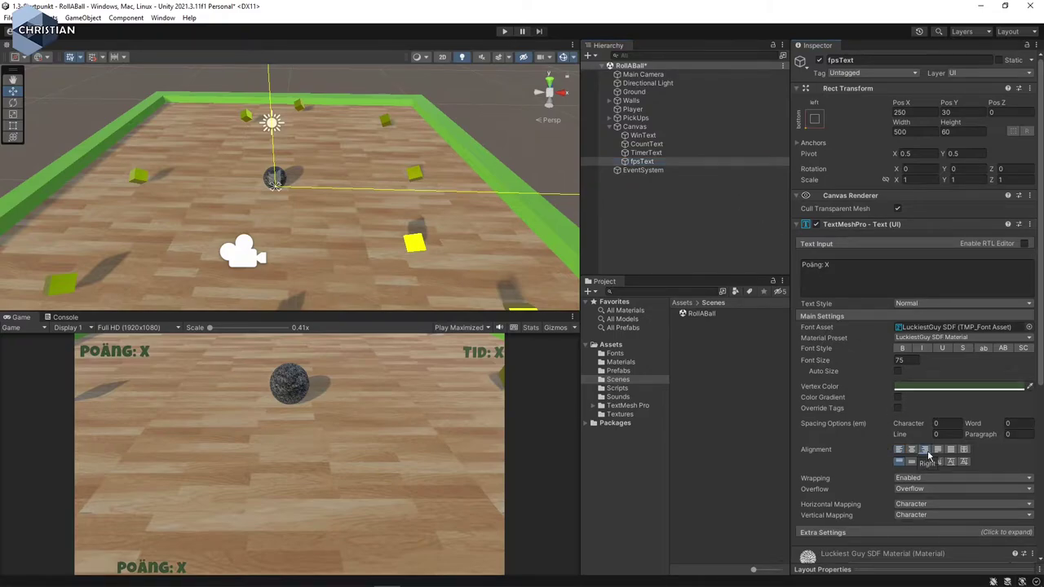
{"action": "left_click", "coordinate": [636, 162]}
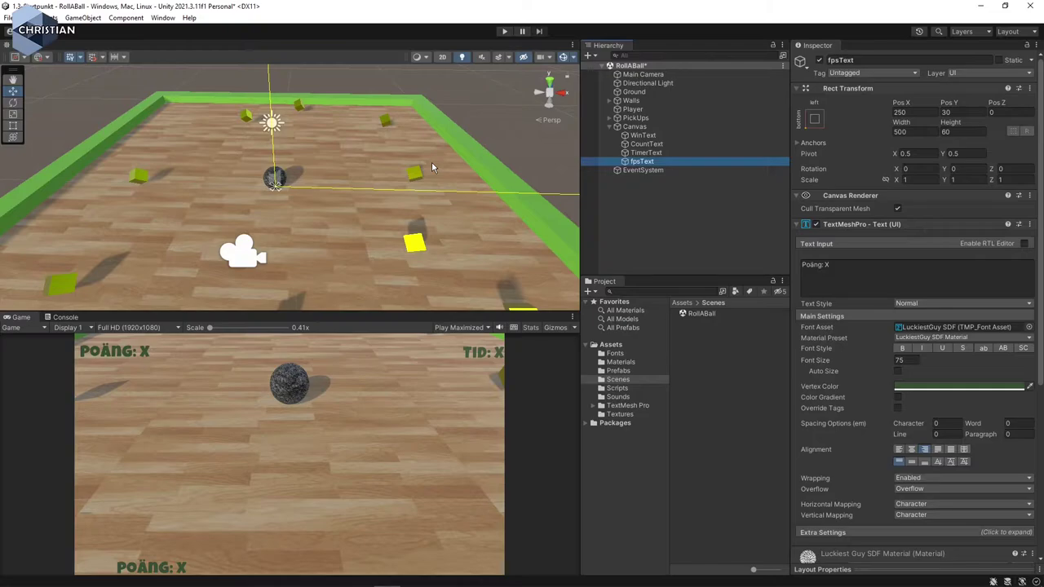
- Frame fpsText in the Scene view and narrow its box width
{"action": "key", "text": "f"}
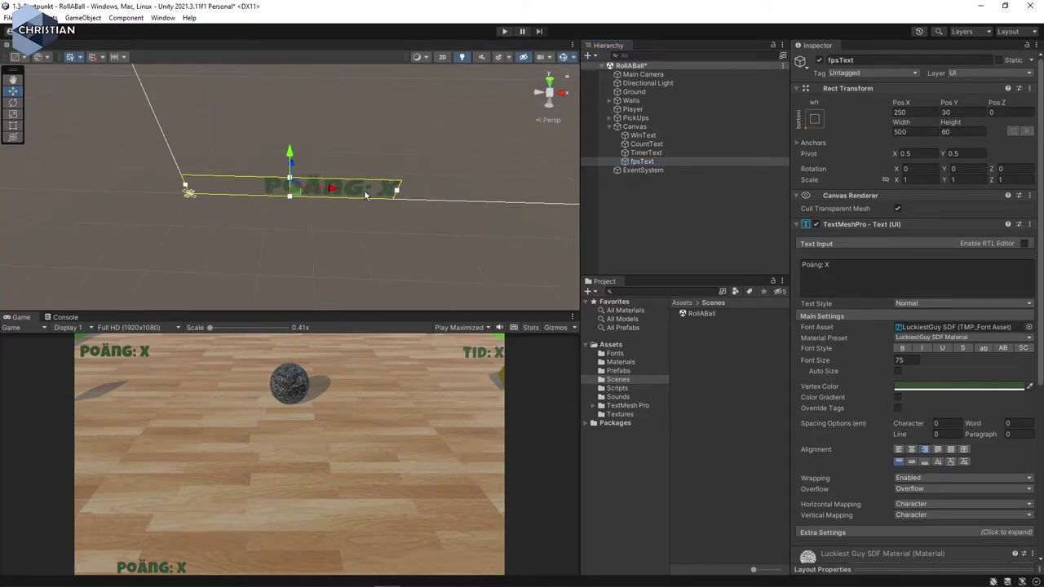
{"action": "right_click_drag", "start_coordinate": [343, 205], "coordinate": [354, 166]}
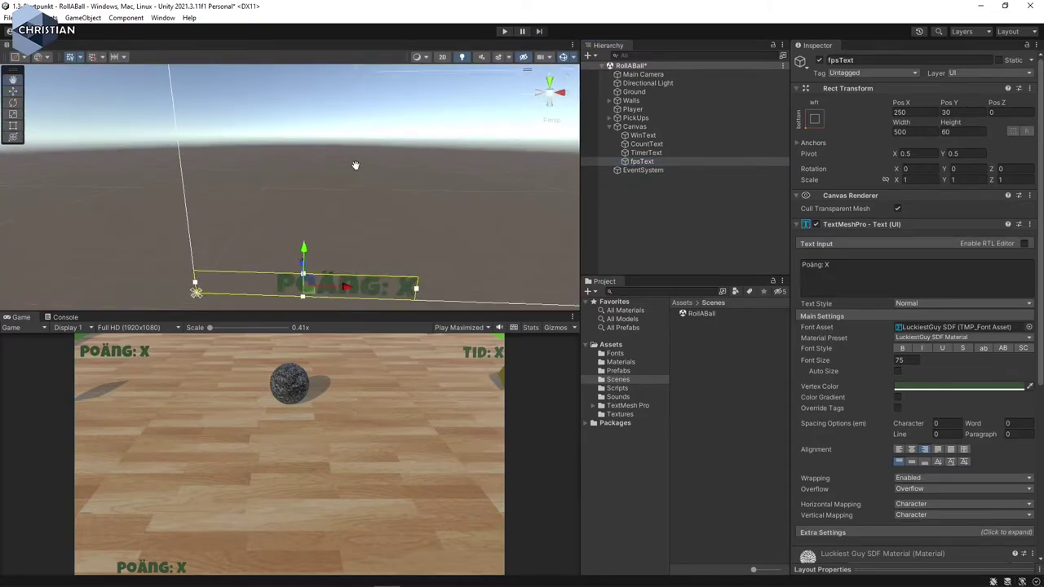
{"action": "mouse_move", "coordinate": [354, 166]}
{"action": "middle_mouse_down"}
{"action": "mouse_move", "coordinate": [380, 74]}
{"action": "mouse_move", "coordinate": [381, 91]}
{"action": "middle_mouse_up"}
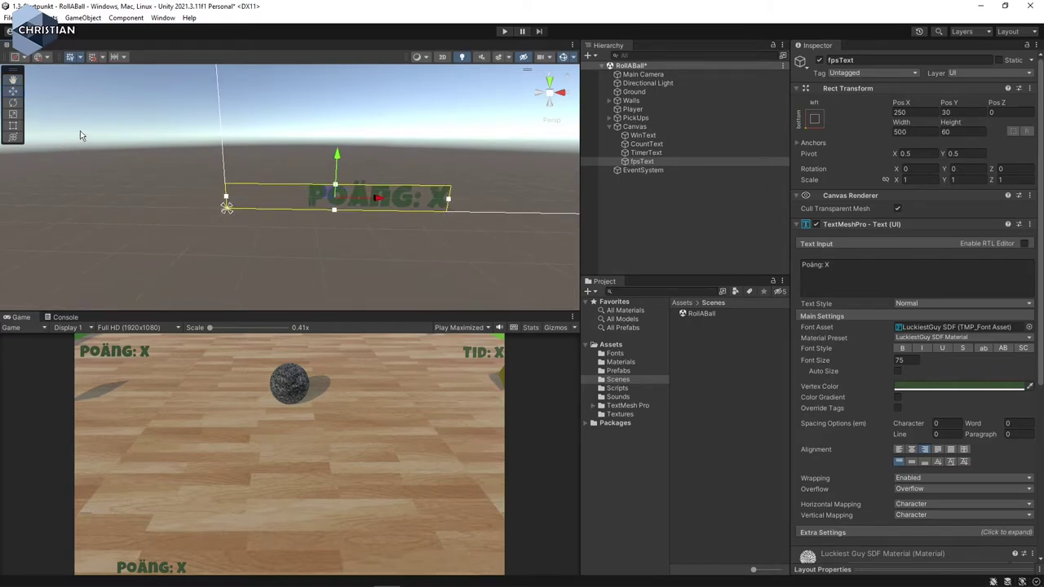
{"action": "mouse_move", "coordinate": [901, 122]}
{"action": "left_mouse_down"}
{"action": "mouse_move", "coordinate": [128, 107]}
{"action": "mouse_move", "coordinate": [807, 22]}
{"action": "left_mouse_up"}
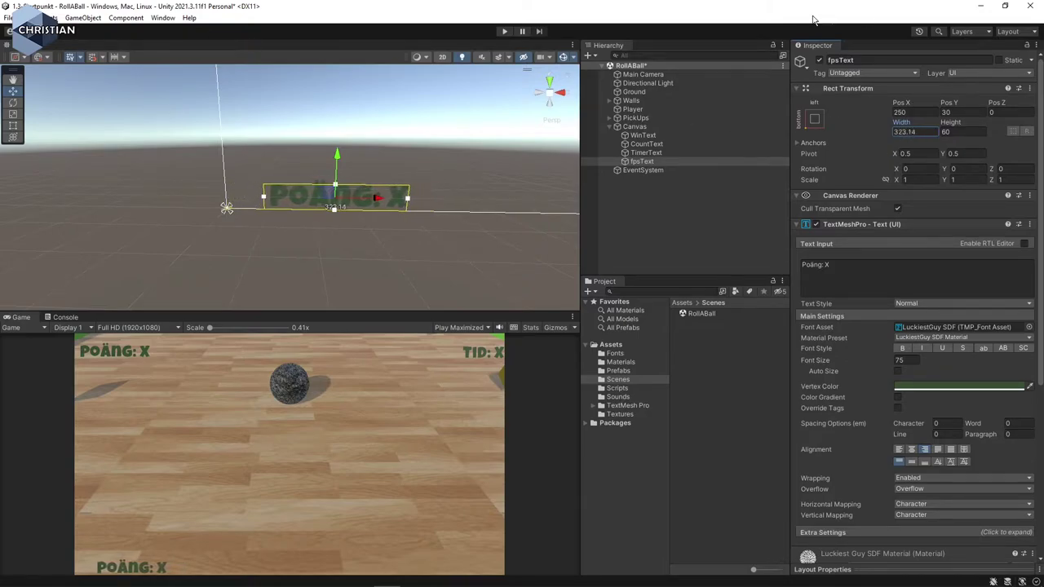
- Replace 'Poäng: X' with 'XY fps' and narrow the box to about 265.4 wide
{"action": "left_click", "coordinate": [816, 273]}
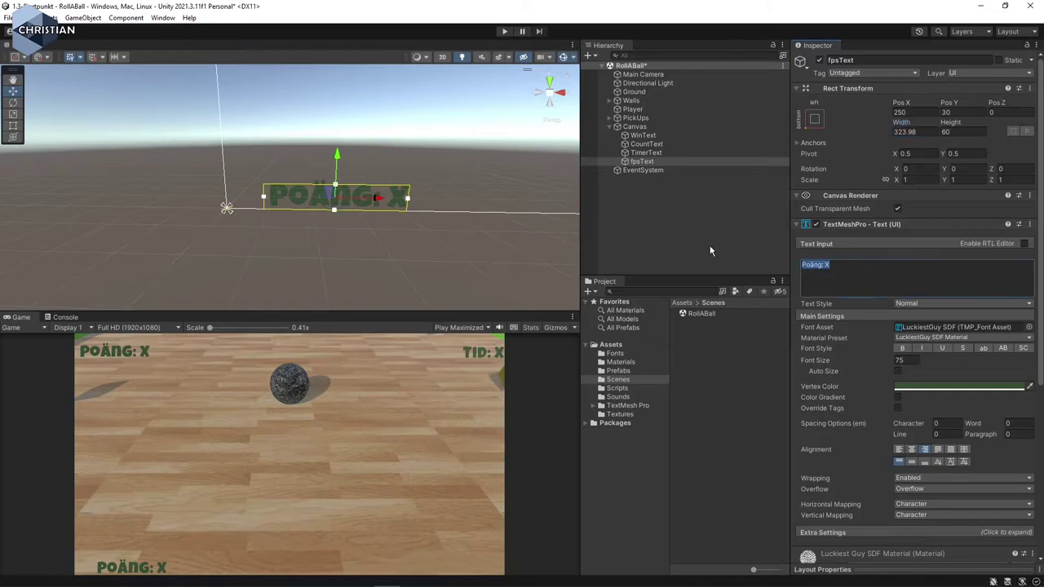
{"action": "type", "text": "X"}
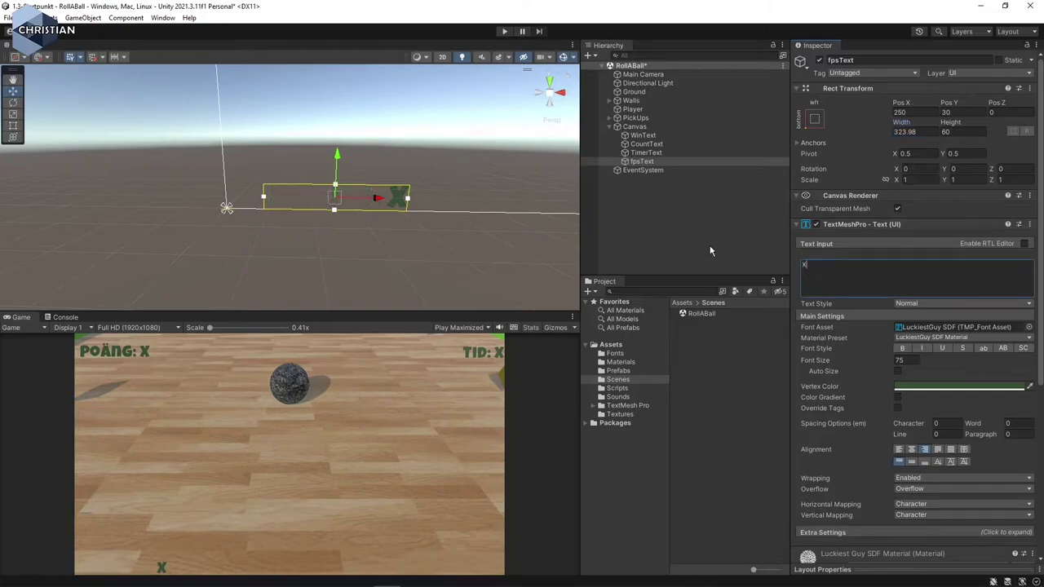
{"action": "type", "text": "Y"}
{"action": "type", "text": " fps"}
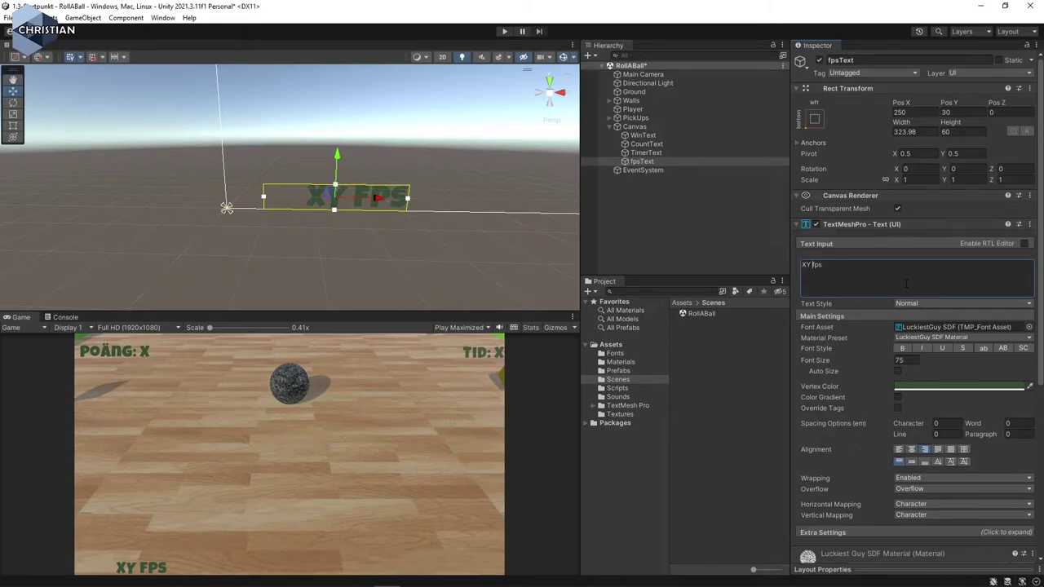
{"action": "key", "text": "BackSpace"}
{"action": "type", "text": "Z"}
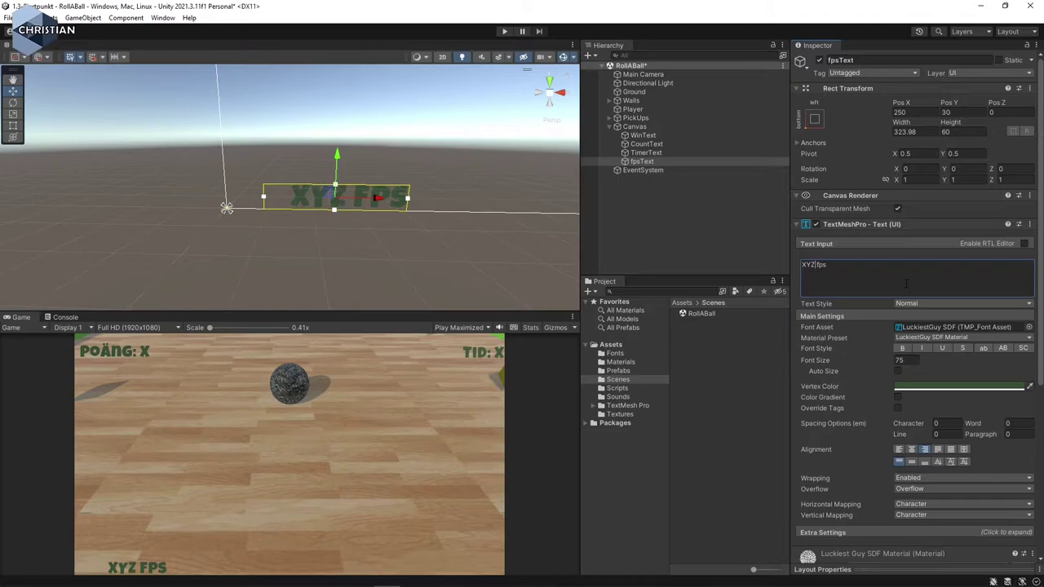
{"action": "key", "text": "BackSpace"}
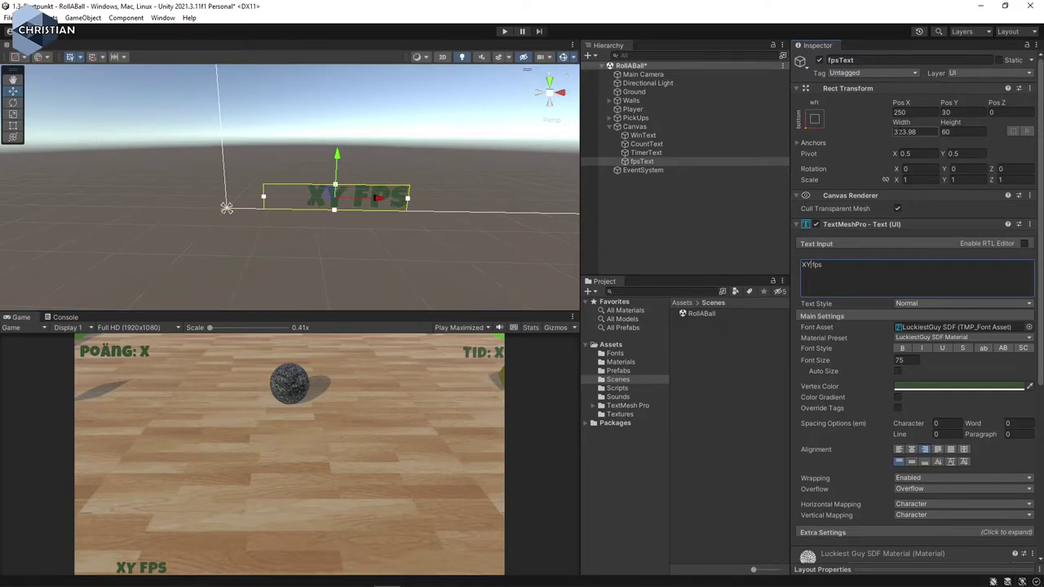
{"action": "mouse_move", "coordinate": [897, 126]}
{"action": "left_mouse_down"}
{"action": "mouse_move", "coordinate": [828, 129]}
{"action": "mouse_move", "coordinate": [846, 126]}
{"action": "left_mouse_up"}
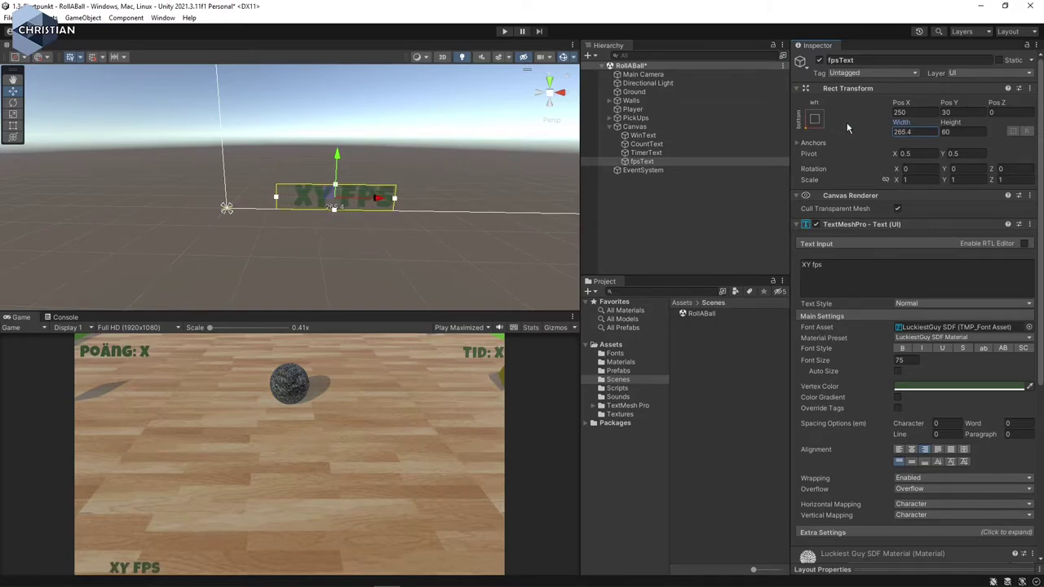
- Nudge fpsText left toward the screen edge and slightly up, then deselect it
{"action": "left_click_drag", "start_coordinate": [378, 199], "coordinate": [325, 196]}
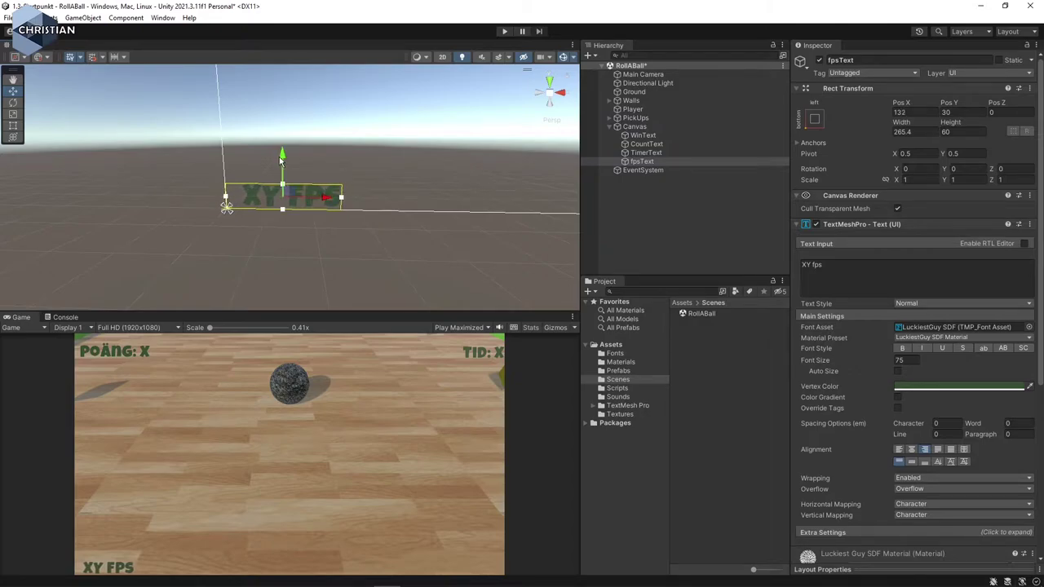
{"action": "left_click_drag", "start_coordinate": [285, 156], "coordinate": [283, 136]}
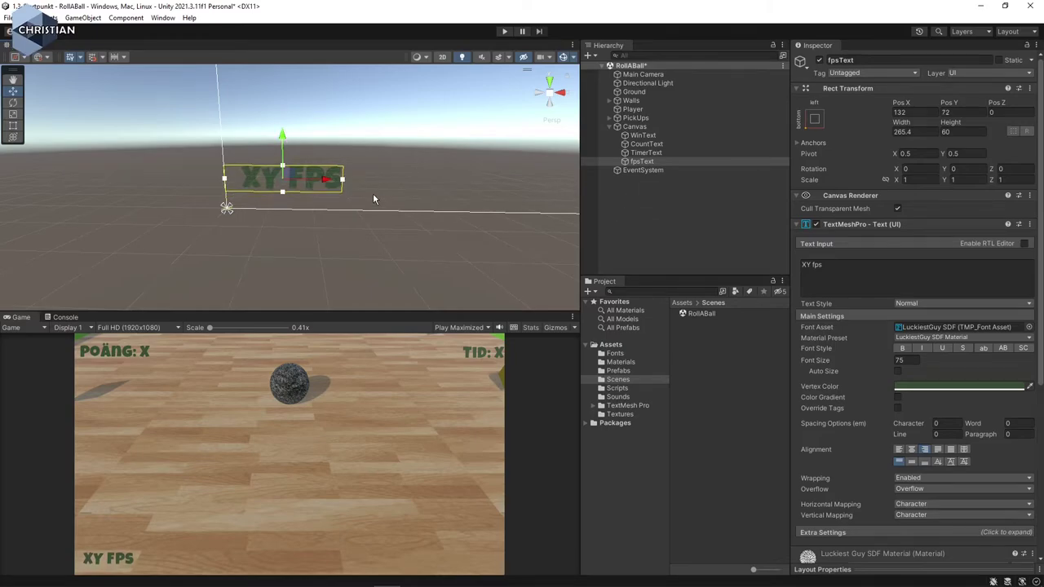
{"action": "left_click", "coordinate": [675, 217]}
{"action": "left_click", "coordinate": [634, 162]}
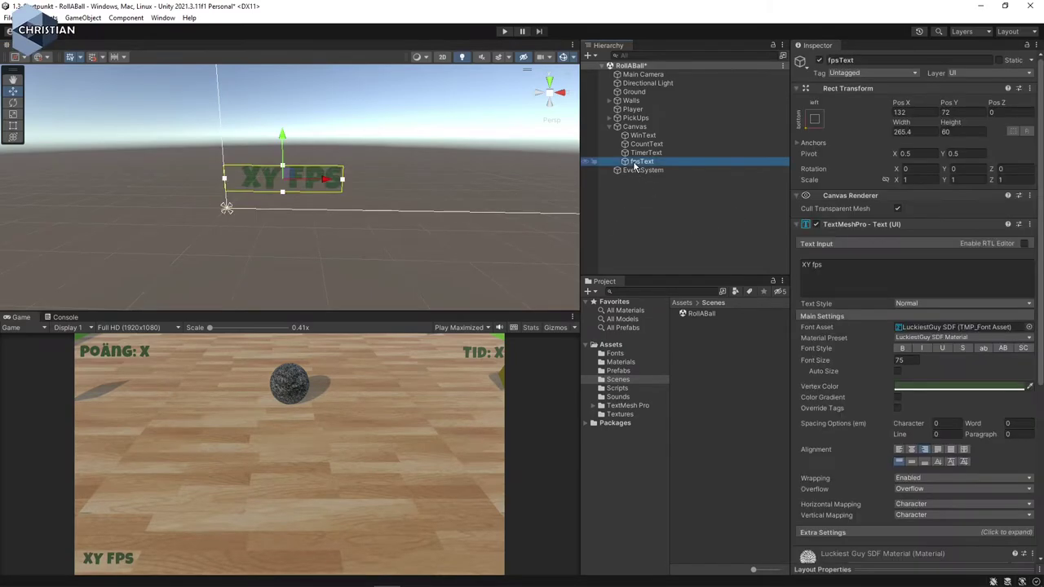
{"action": "left_click", "coordinate": [691, 206]}
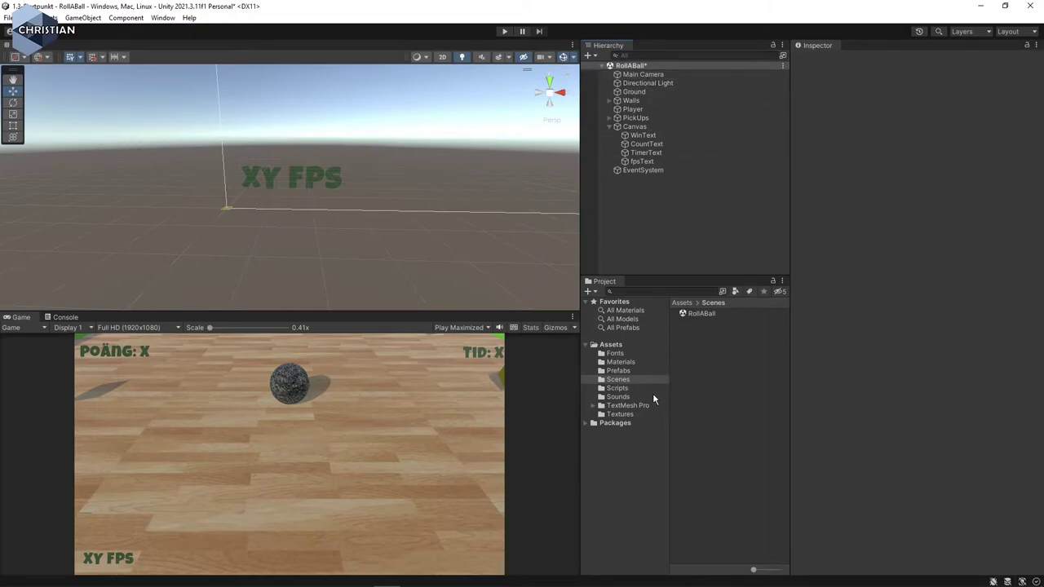
- Open PlayerController.cs from the Scripts folder in Visual Studio and scroll through it
{"action": "left_click", "coordinate": [618, 388]}
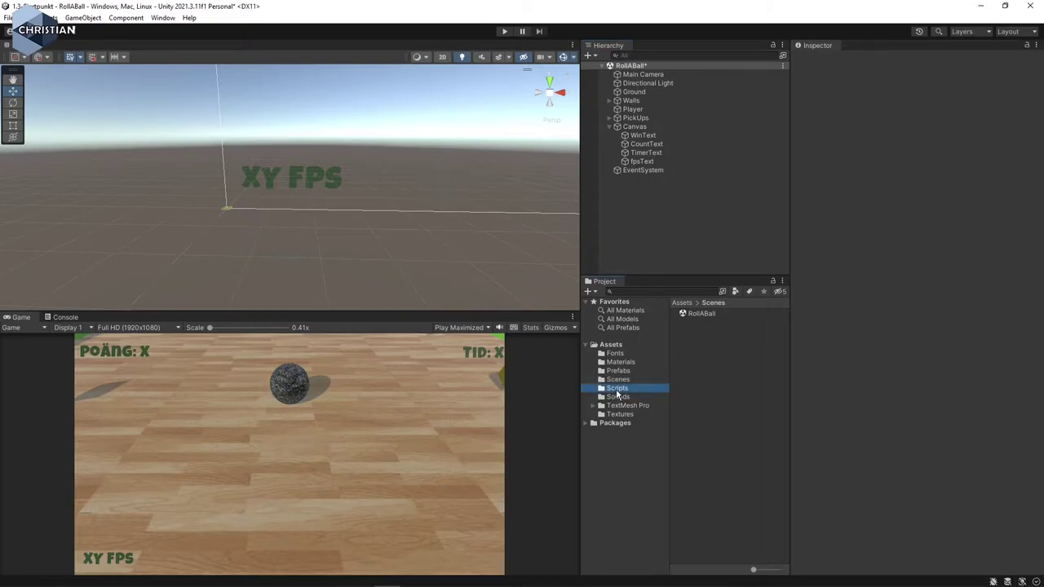
{"action": "double_click", "coordinate": [708, 323]}
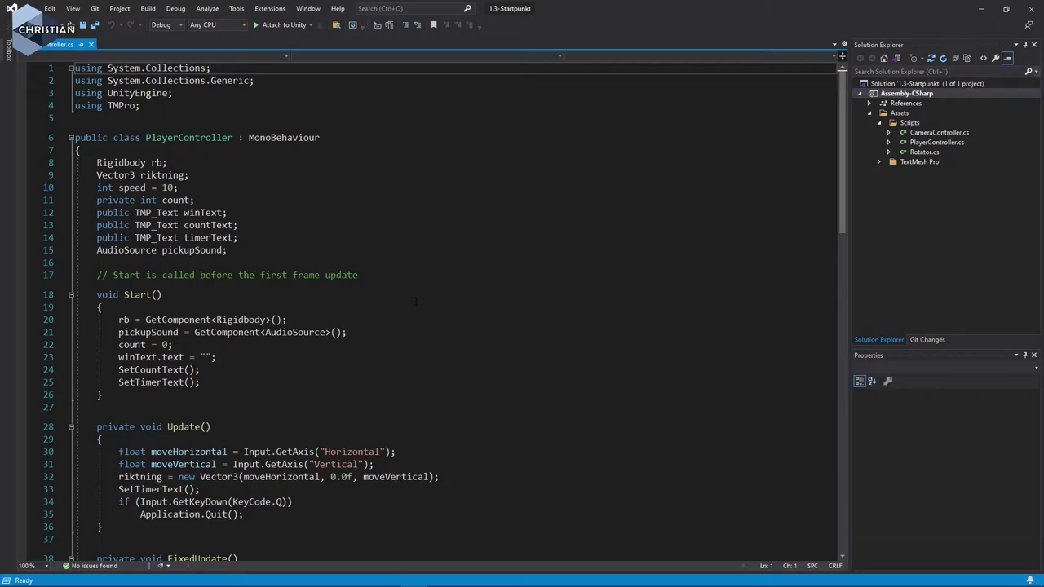
{"action": "scroll", "coordinate": [416, 301], "scroll_direction": "down", "scroll_amount": 2}
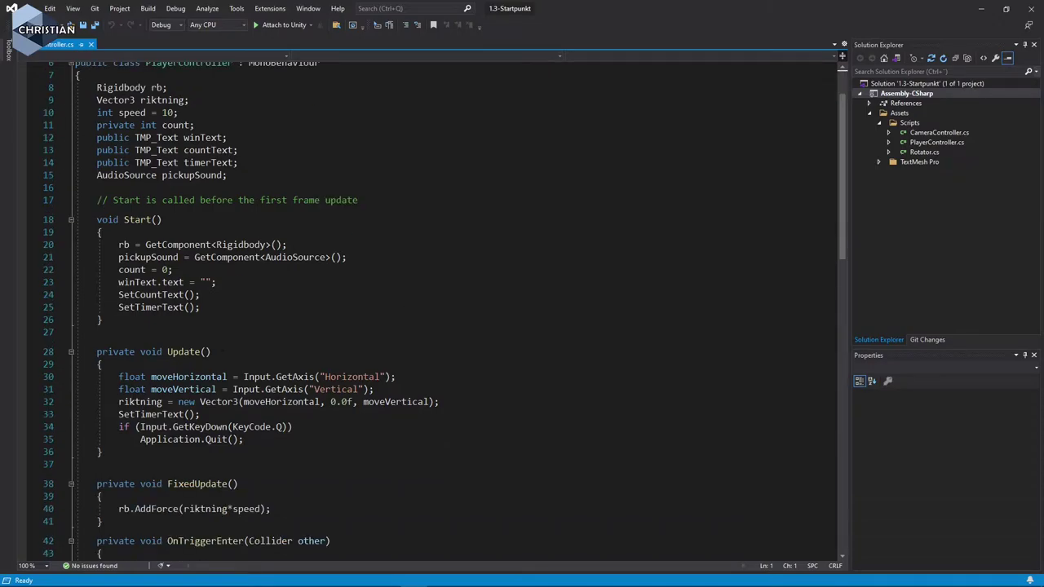
{"action": "scroll", "coordinate": [416, 301], "scroll_direction": "down", "scroll_amount": 2}
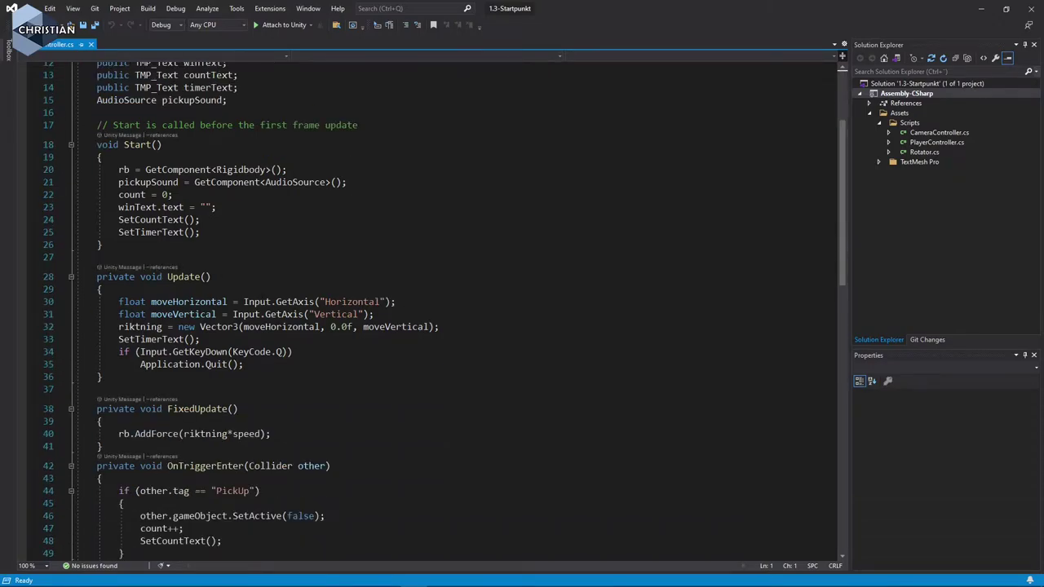
{"action": "scroll", "coordinate": [416, 301], "scroll_direction": "down", "scroll_amount": 1}
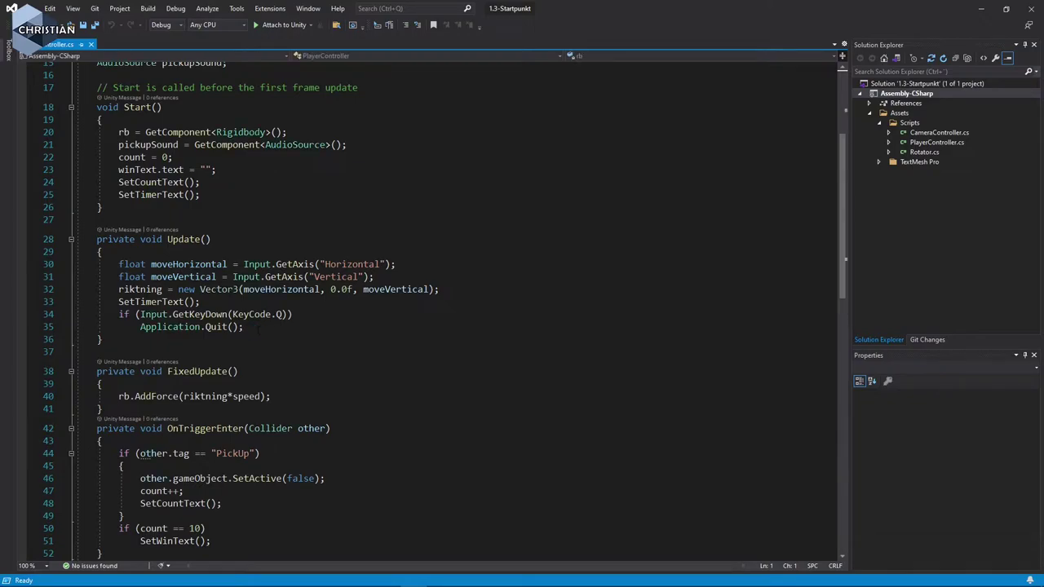
- Add a ShowFPSText(); call on a new line after SetTimerText()
{"action": "left_click", "coordinate": [212, 301]}
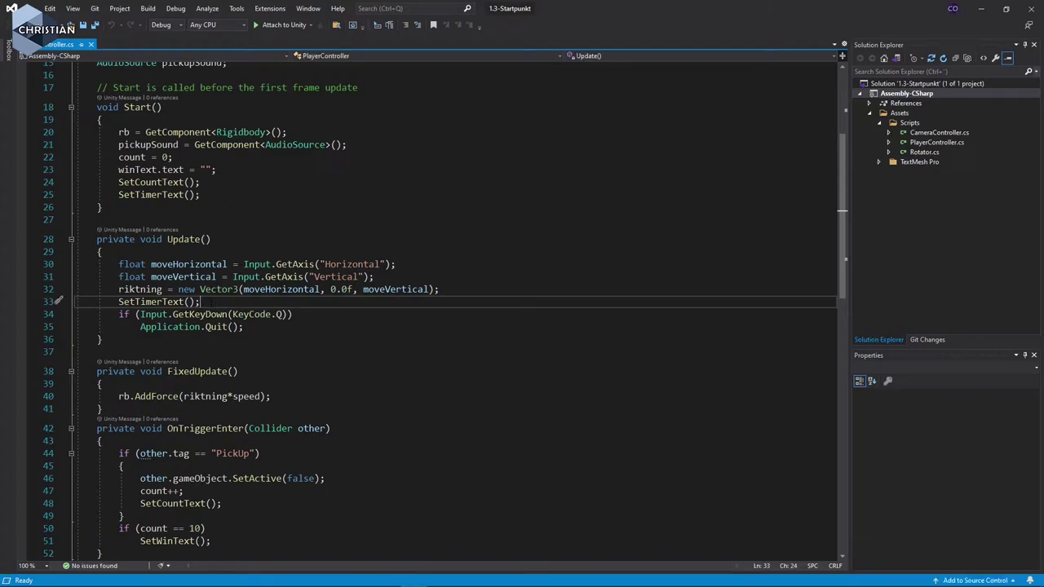
{"action": "key", "text": "Return"}
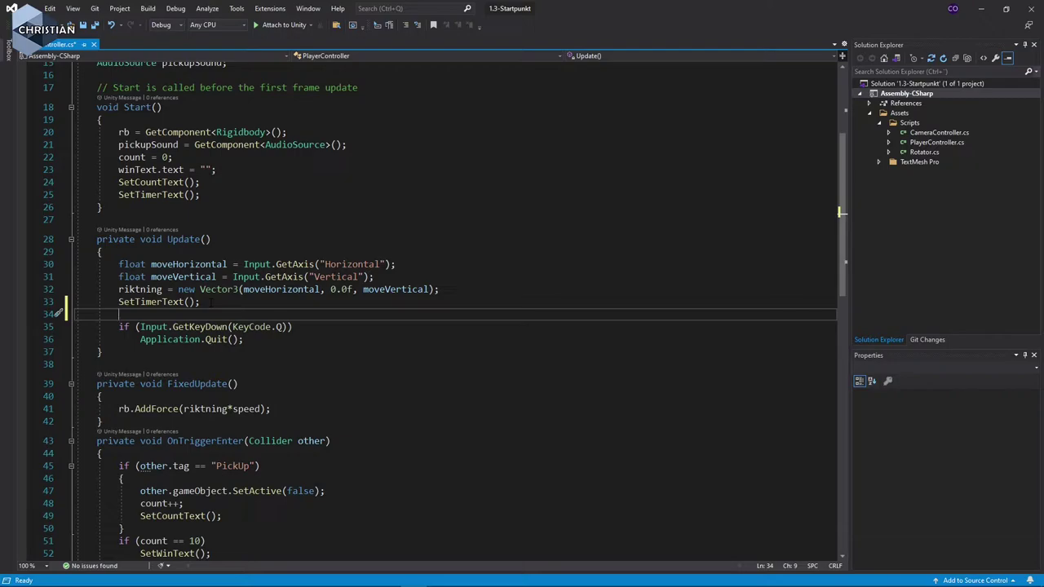
{"action": "type", "text": "Show"}
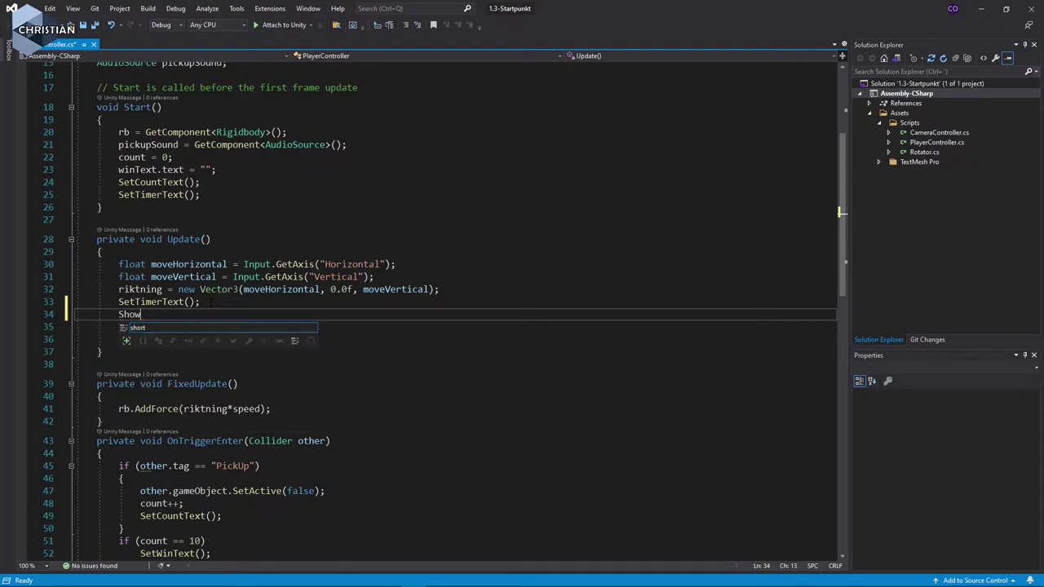
{"action": "type", "text": "FPS"}
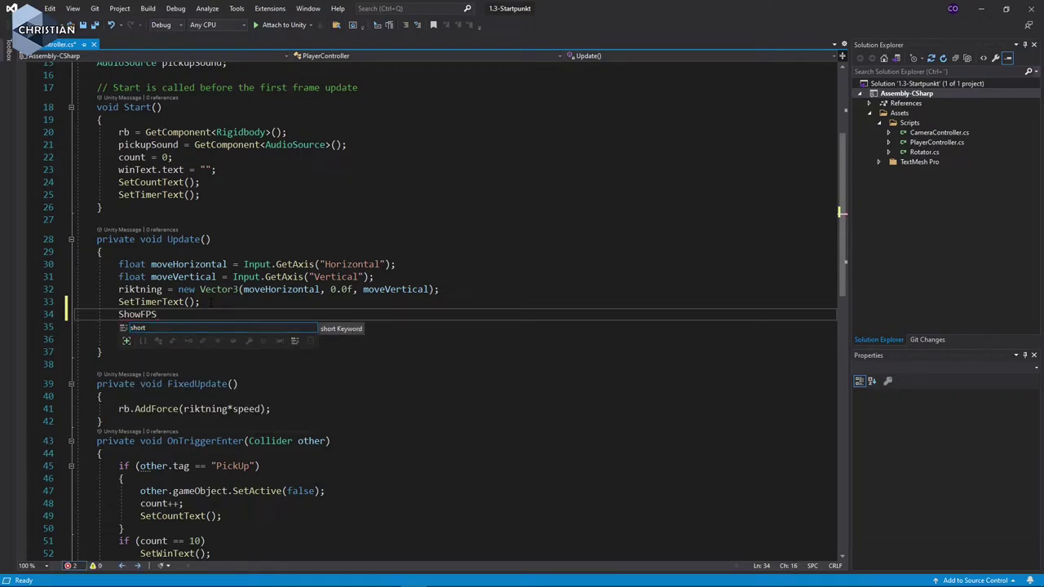
{"action": "type", "text": "Text()"}
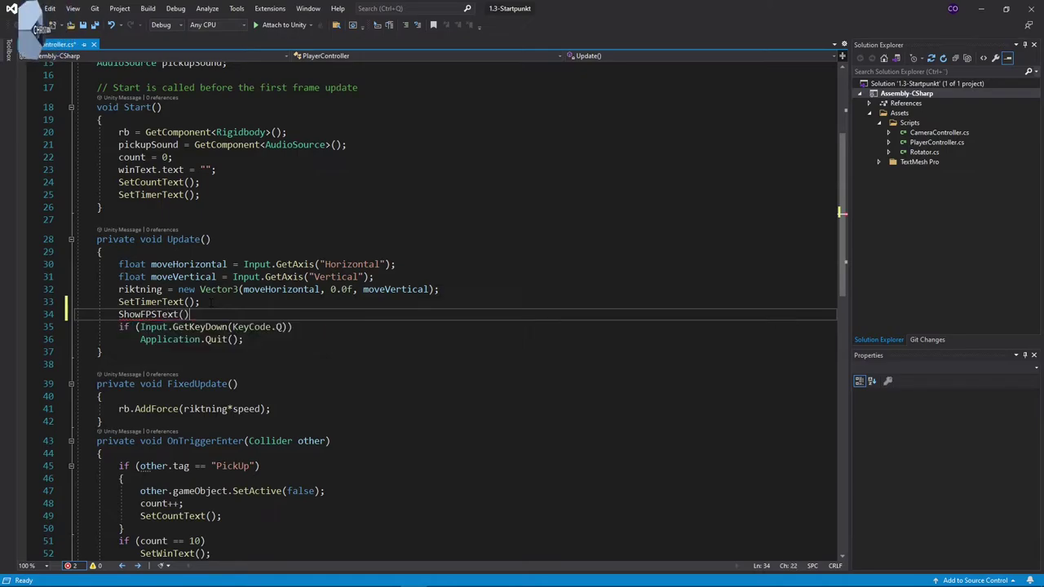
{"action": "type", "text": ";"}
{"action": "key", "text": "Left"}
{"action": "key", "text": "Left"}
{"action": "key", "text": "Left"}
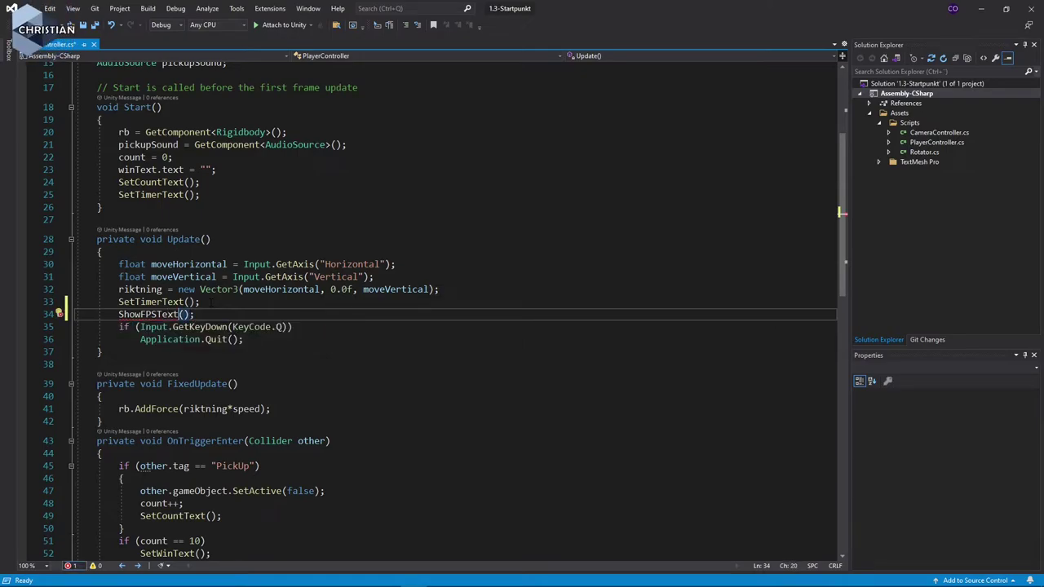
{"action": "key", "text": "ctrl+shift+Left"}
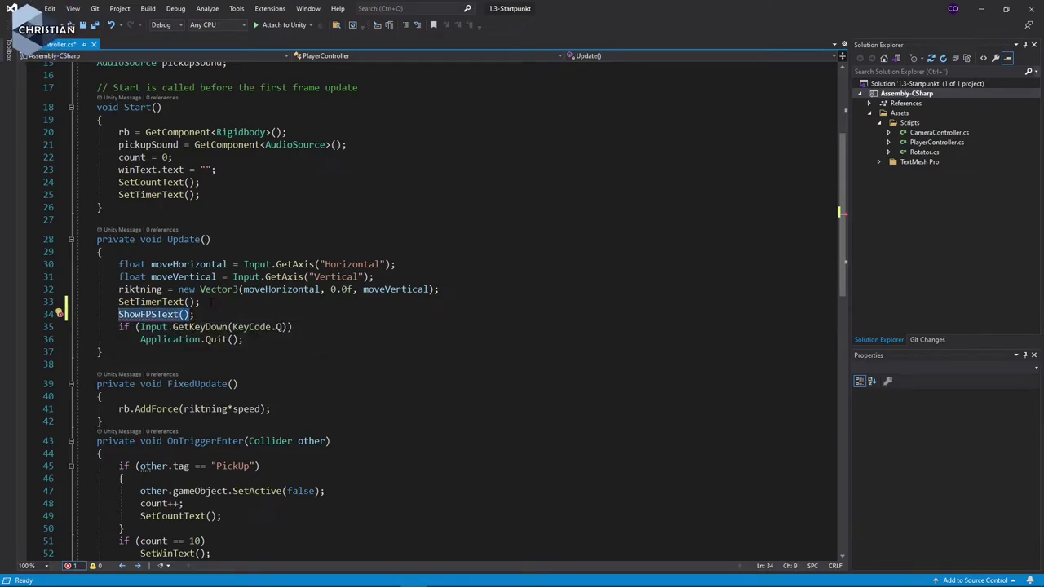
- Insert a blank line after the SetCountText method's body
{"action": "scroll", "coordinate": [244, 331], "scroll_direction": "down", "scroll_amount": 3}
{"action": "scroll", "coordinate": [245, 330], "scroll_direction": "down", "scroll_amount": 2}
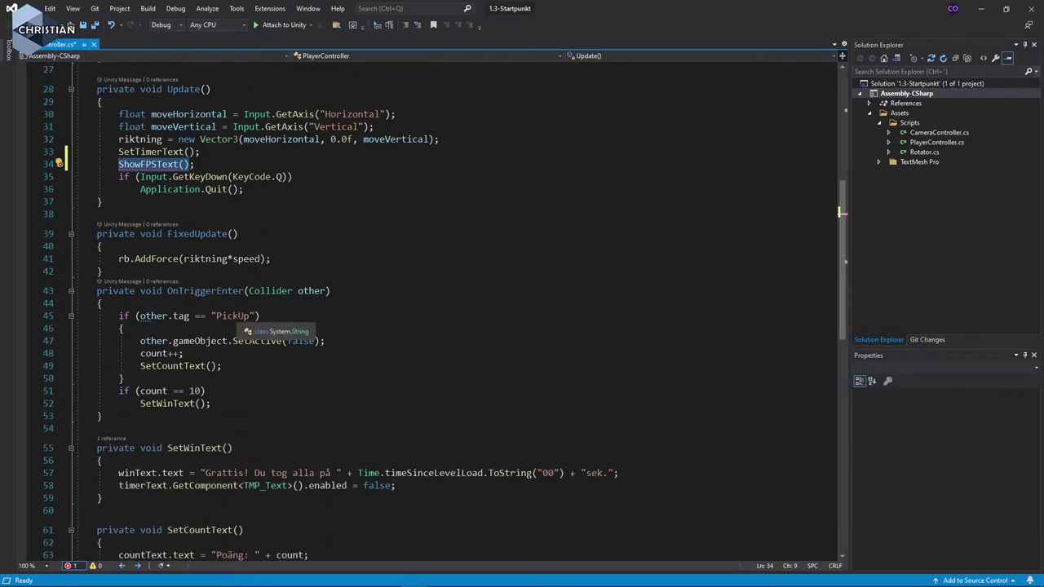
{"action": "scroll", "coordinate": [244, 331], "scroll_direction": "down", "scroll_amount": 2}
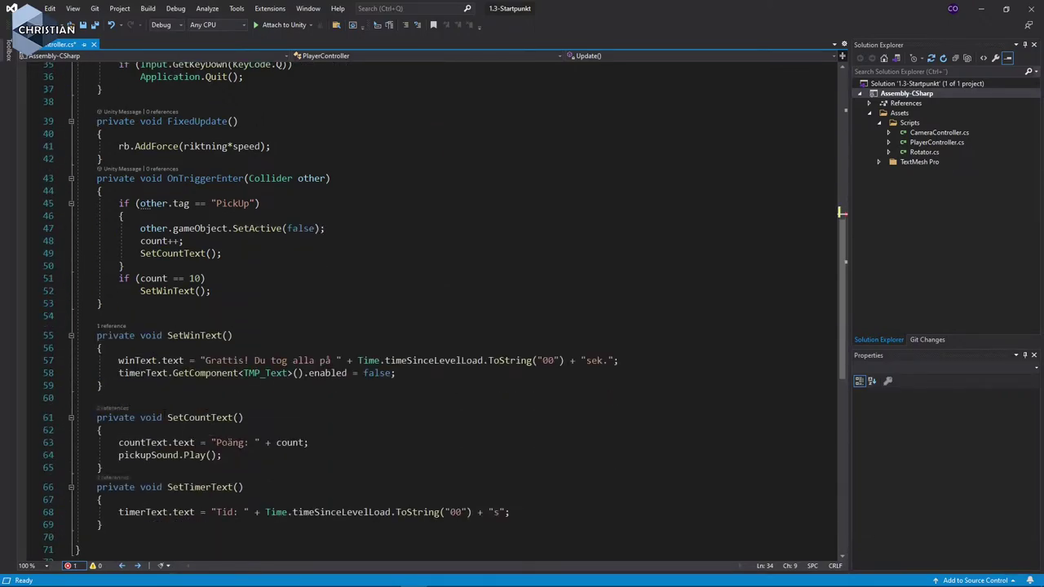
{"action": "scroll", "coordinate": [188, 412], "scroll_direction": "down", "scroll_amount": 2}
{"action": "left_click", "coordinate": [172, 394]}
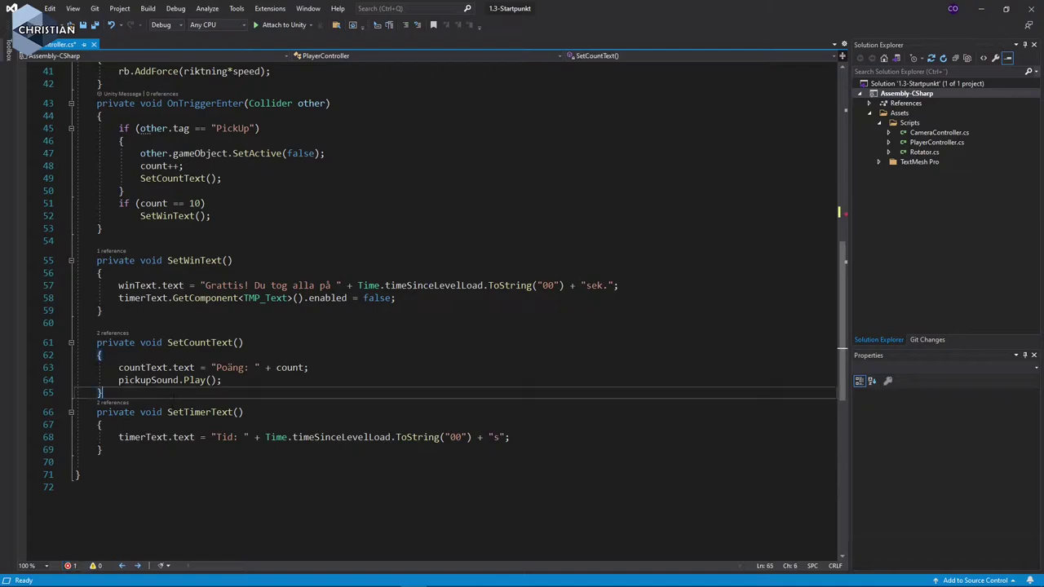
{"action": "key", "text": "Return"}
{"action": "key", "text": "Return"}
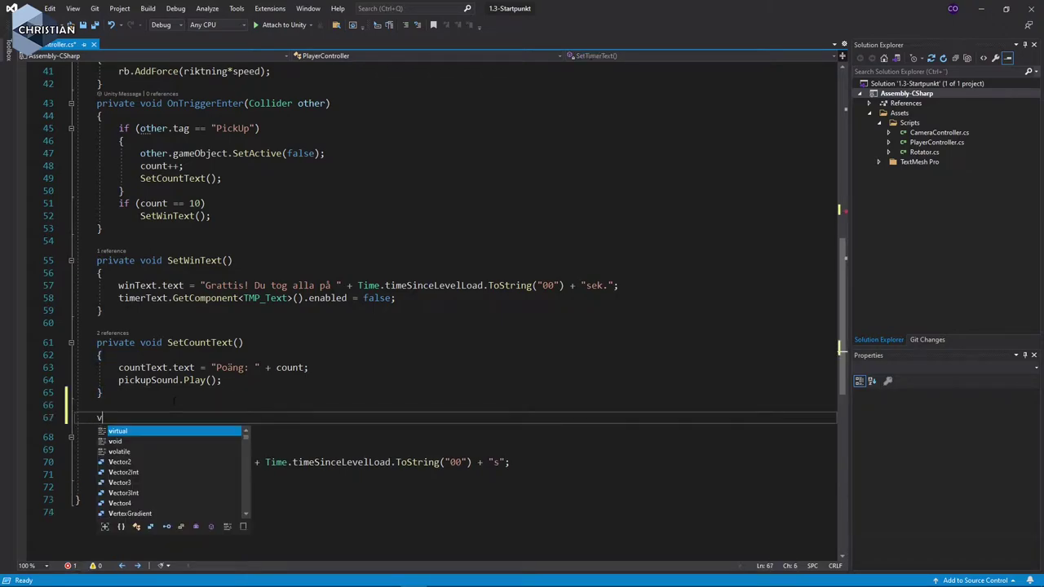
- Write an empty void ShowFPSText() method after SetCountText
{"action": "type", "text": "void ShowFPSText() "}
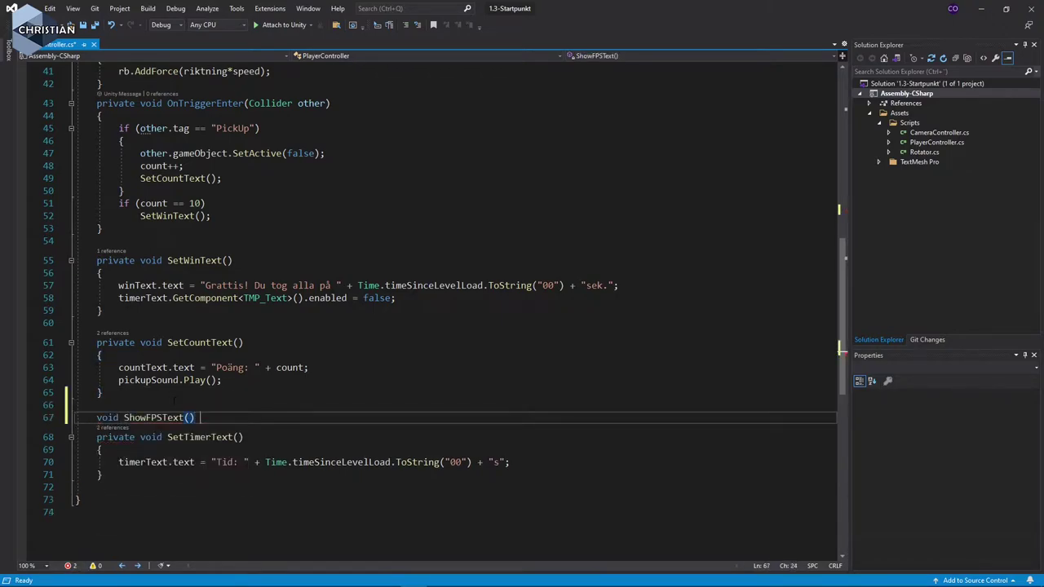
{"action": "type", "text": "{"}
{"action": "key", "text": "Return"}
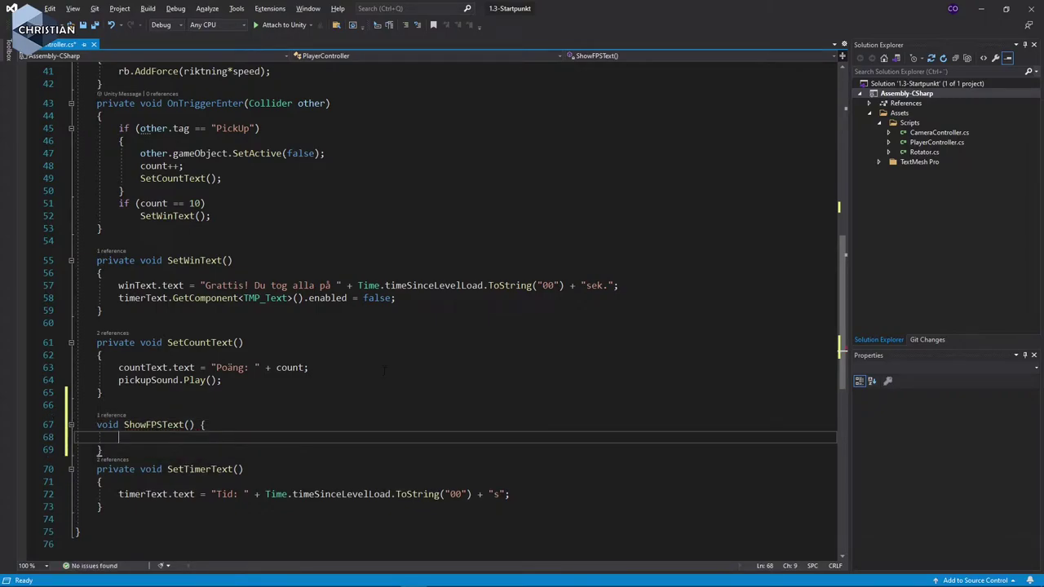
{"action": "scroll", "coordinate": [384, 371], "scroll_direction": "up", "scroll_amount": 1}
{"action": "scroll", "coordinate": [385, 372], "scroll_direction": "up", "scroll_amount": 6}
{"action": "scroll", "coordinate": [384, 371], "scroll_direction": "up", "scroll_amount": 1}
{"action": "scroll", "coordinate": [384, 371], "scroll_direction": "up", "scroll_amount": 5}
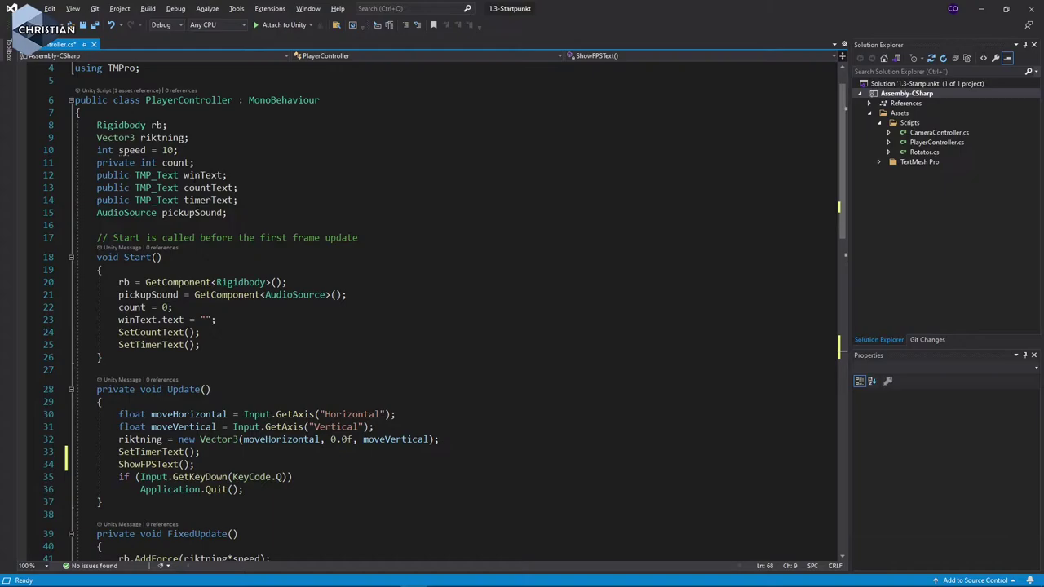
- Duplicate the timerText declaration, rename the copy to fpsText, and save
{"action": "left_click_drag", "start_coordinate": [238, 200], "coordinate": [96, 200]}
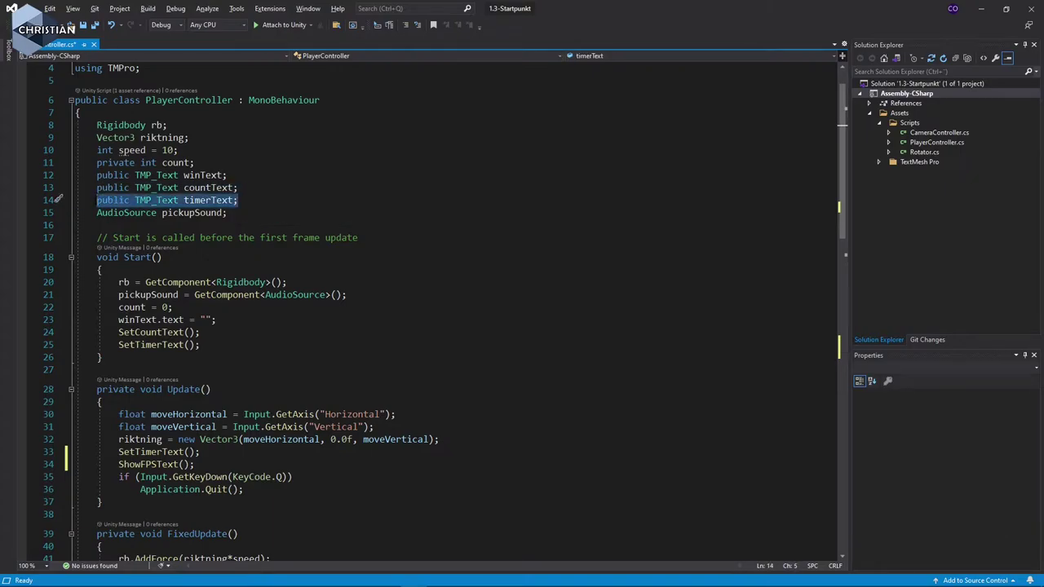
{"action": "left_click", "coordinate": [237, 199]}
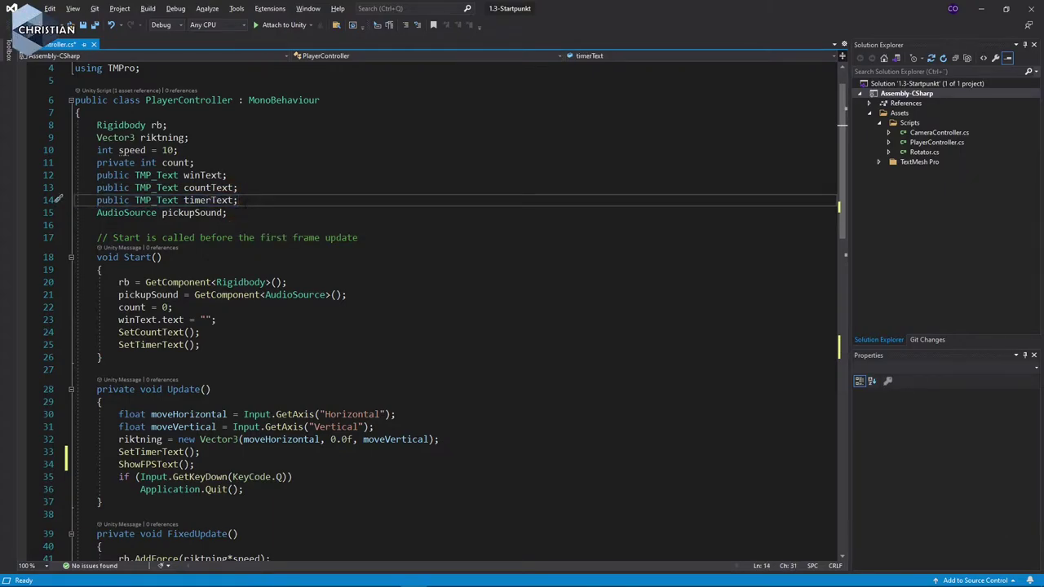
{"action": "key", "text": "ctrl+d"}
{"action": "double_click", "coordinate": [228, 212]}
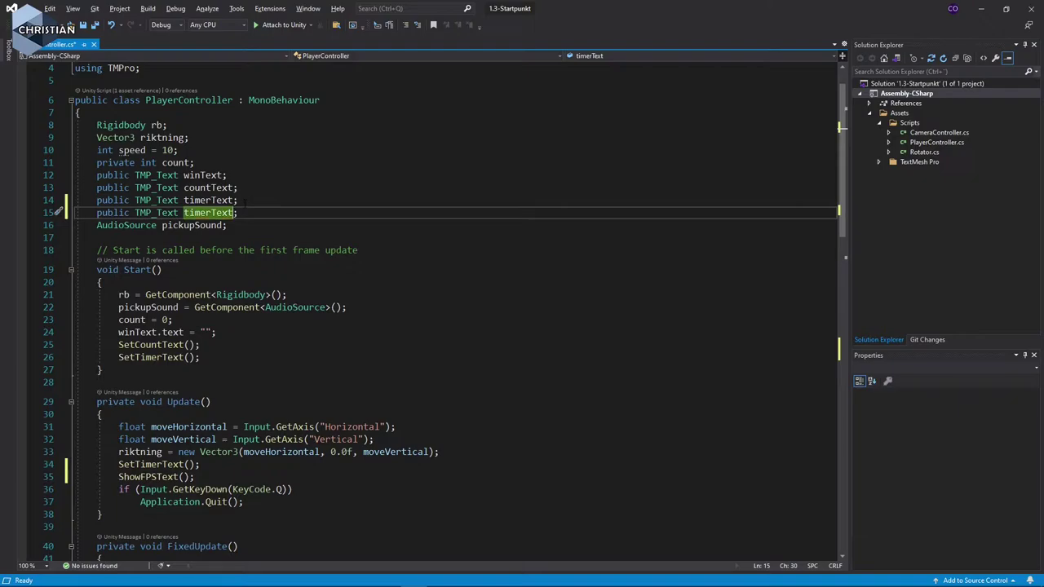
{"action": "key", "text": "Left"}
{"action": "key", "text": "Delete"}
{"action": "key", "text": "Delete"}
{"action": "key", "text": "Delete"}
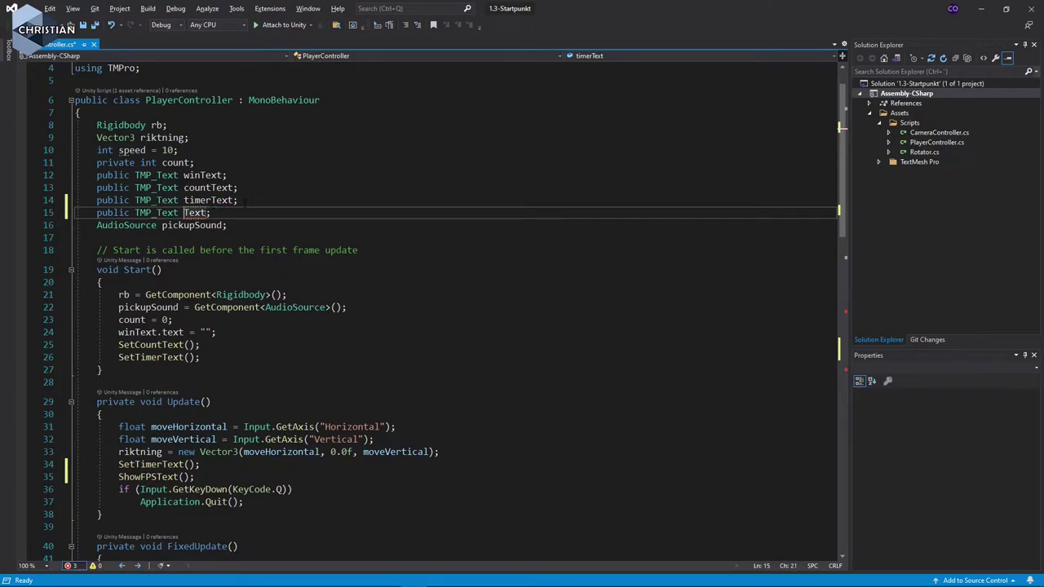
{"action": "type", "text": "ftp"}
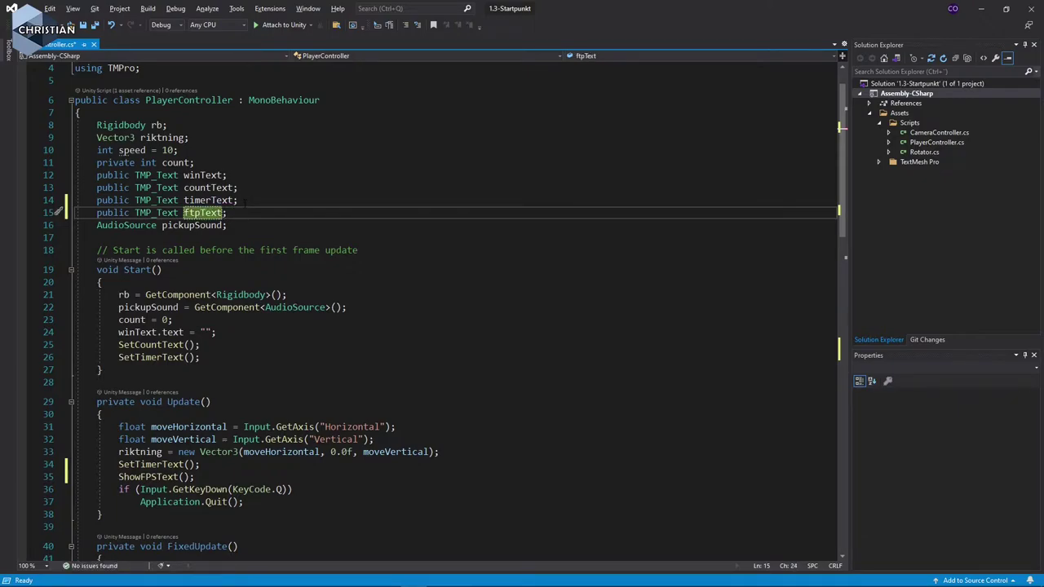
{"action": "key", "text": "BackSpace"}
{"action": "key", "text": "BackSpace"}
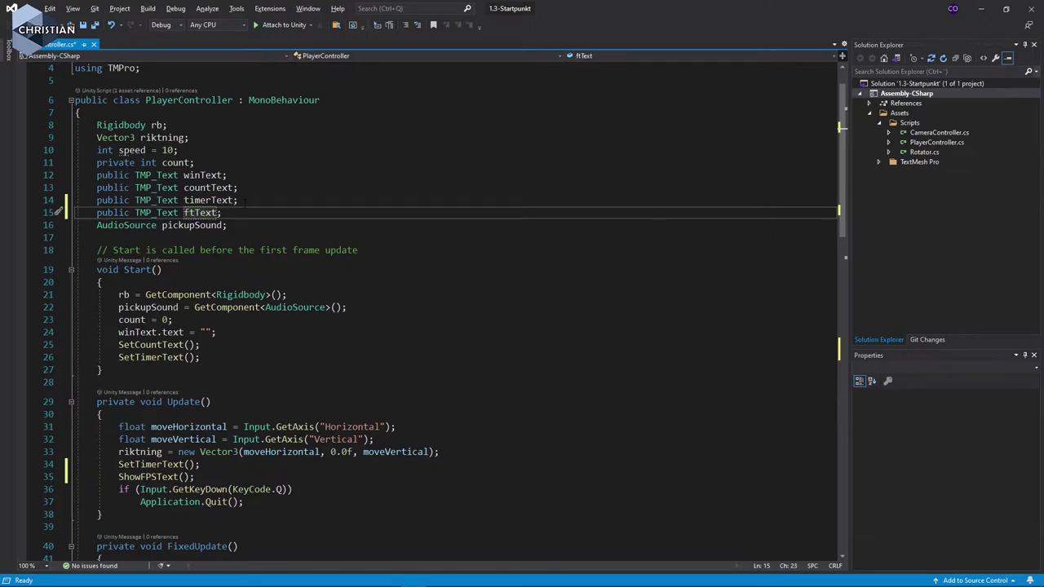
{"action": "type", "text": "ps"}
{"action": "key", "text": "ctrl+s"}
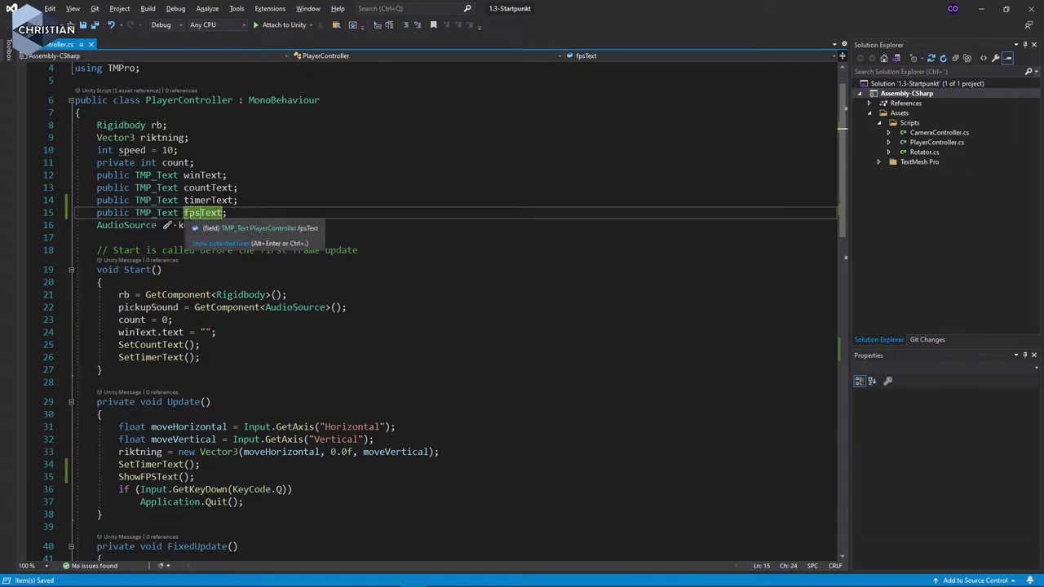
- Scroll down to the empty ShowFPSText() method
{"action": "scroll", "coordinate": [451, 389], "scroll_direction": "down", "scroll_amount": 6}
{"action": "scroll", "coordinate": [451, 389], "scroll_direction": "down", "scroll_amount": 7}
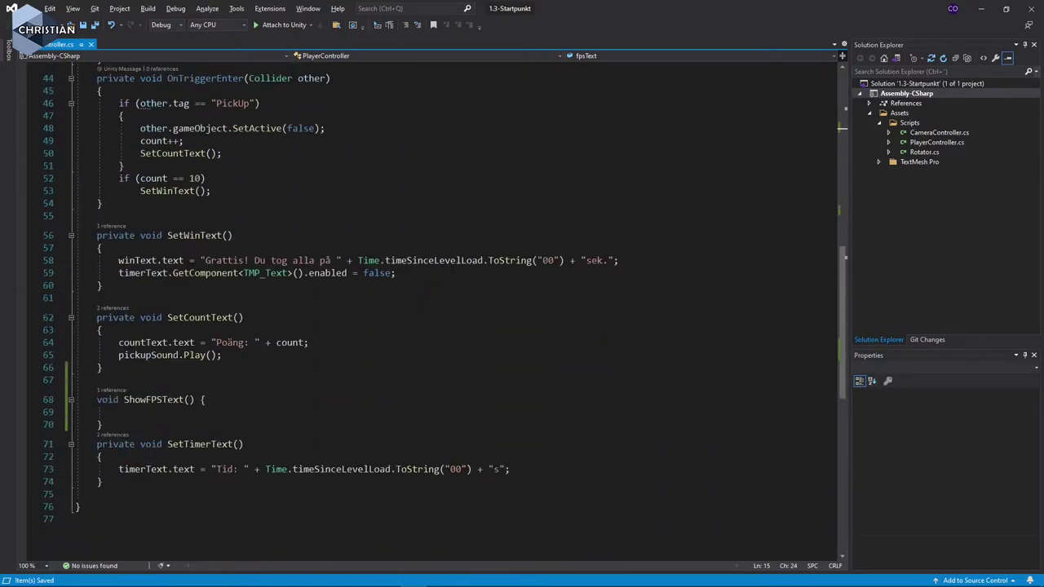
{"action": "scroll", "coordinate": [462, 369], "scroll_direction": "down", "scroll_amount": 4}
{"action": "scroll", "coordinate": [461, 370], "scroll_direction": "up", "scroll_amount": 1}
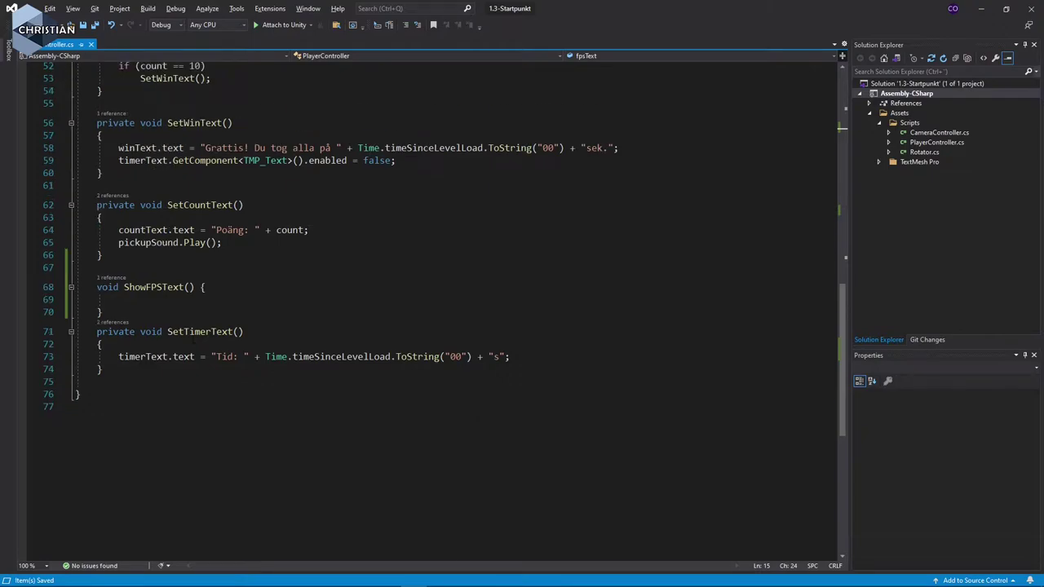
- Declare float fps = 1; inside ShowFPSText
{"action": "left_click", "coordinate": [172, 299]}
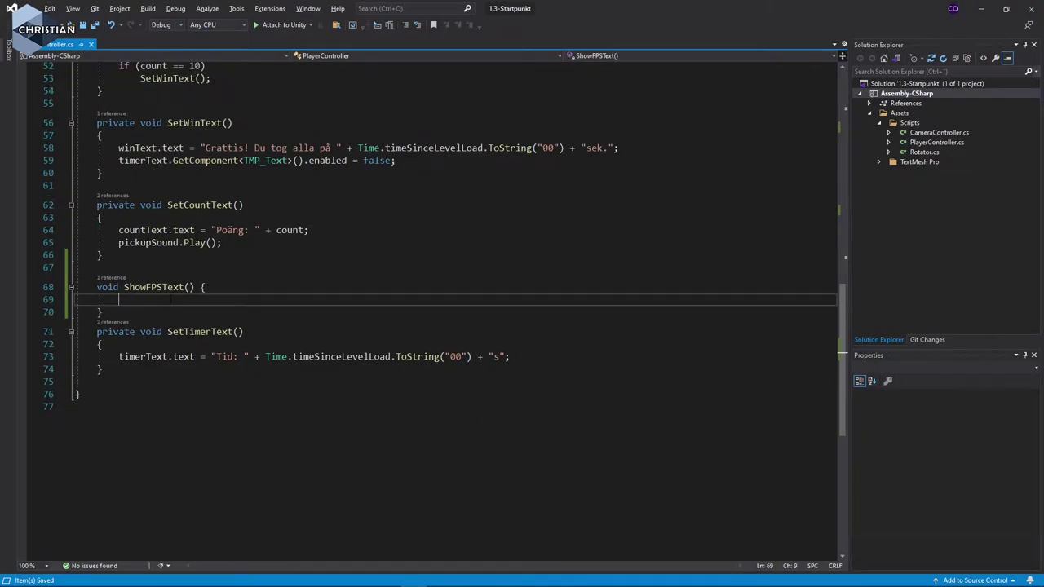
{"action": "type", "text": "float "}
{"action": "type", "text": "fps"}
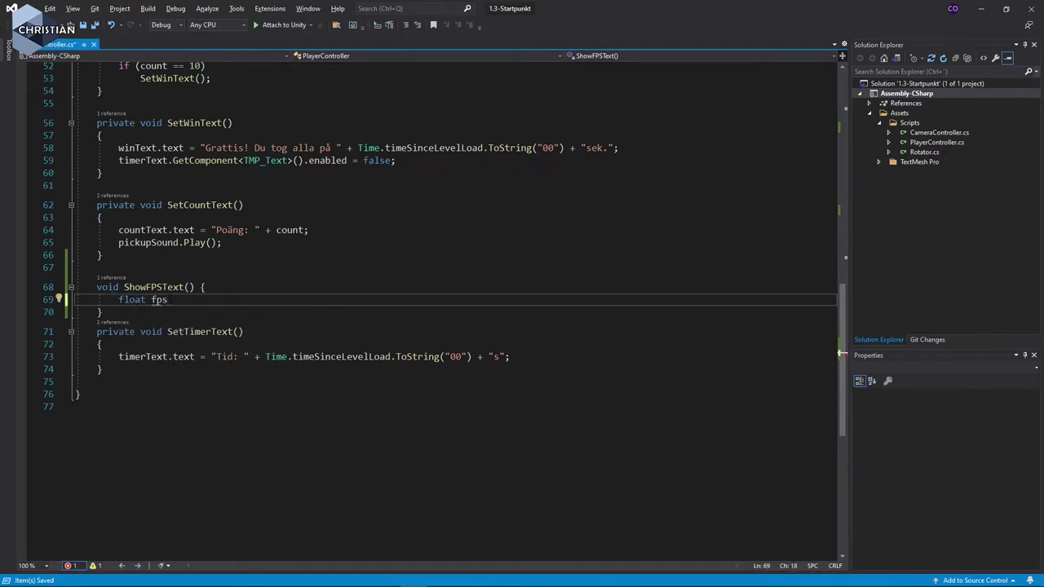
{"action": "type", "text": " = "}
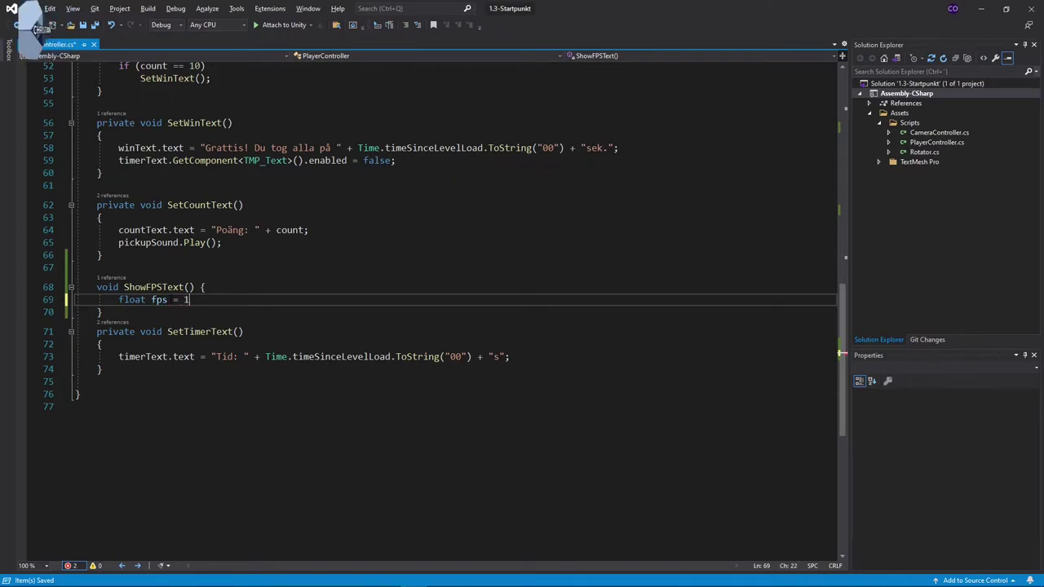
{"action": "type", "text": "1;"}
{"action": "key", "text": "Return"}
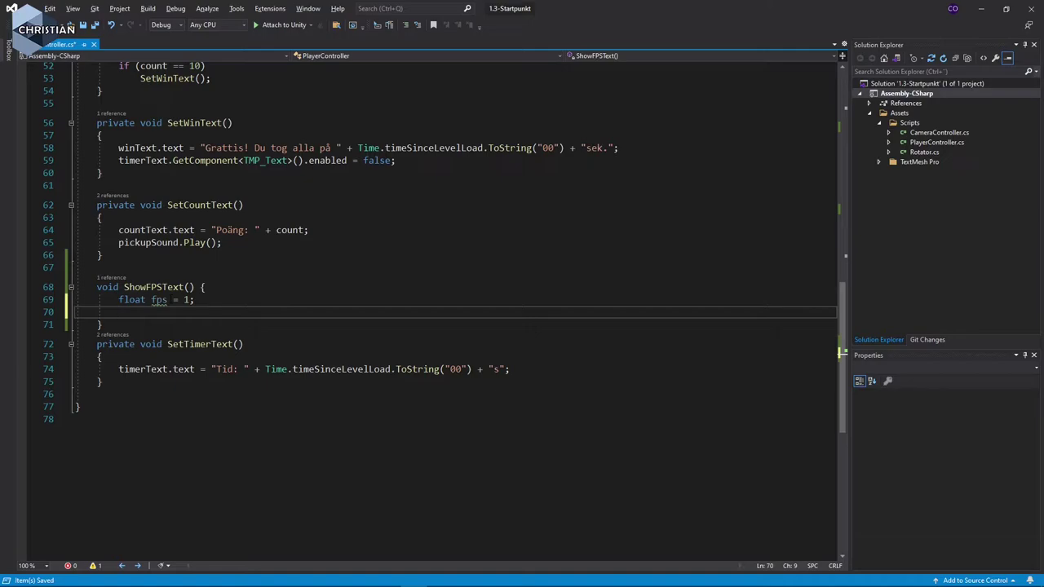
- Add the line fpsText.text = fps + "fps"; using IntelliSense
{"action": "type", "text": "f"}
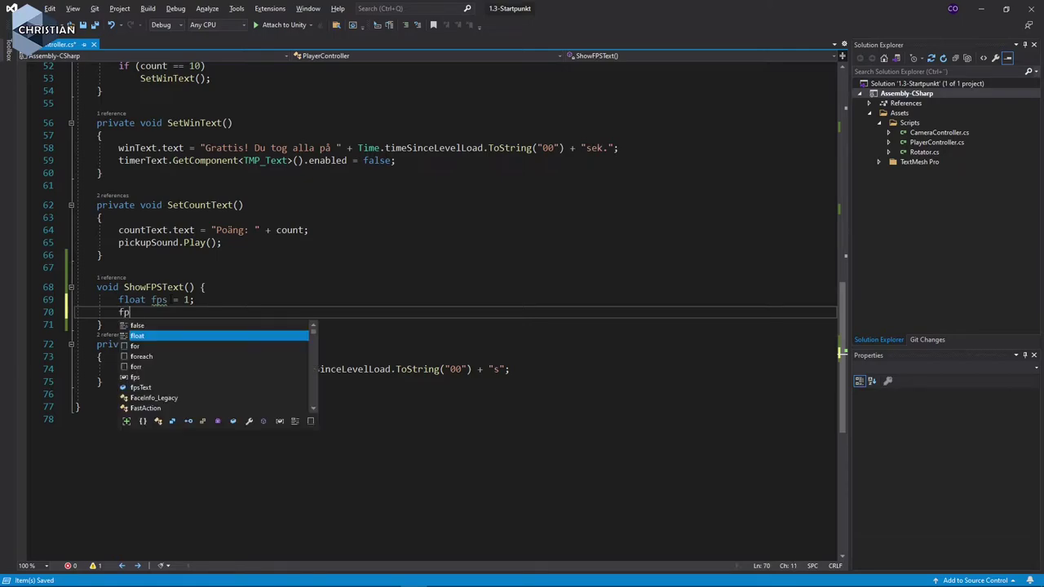
{"action": "type", "text": "ps"}
{"action": "key", "text": "Tab"}
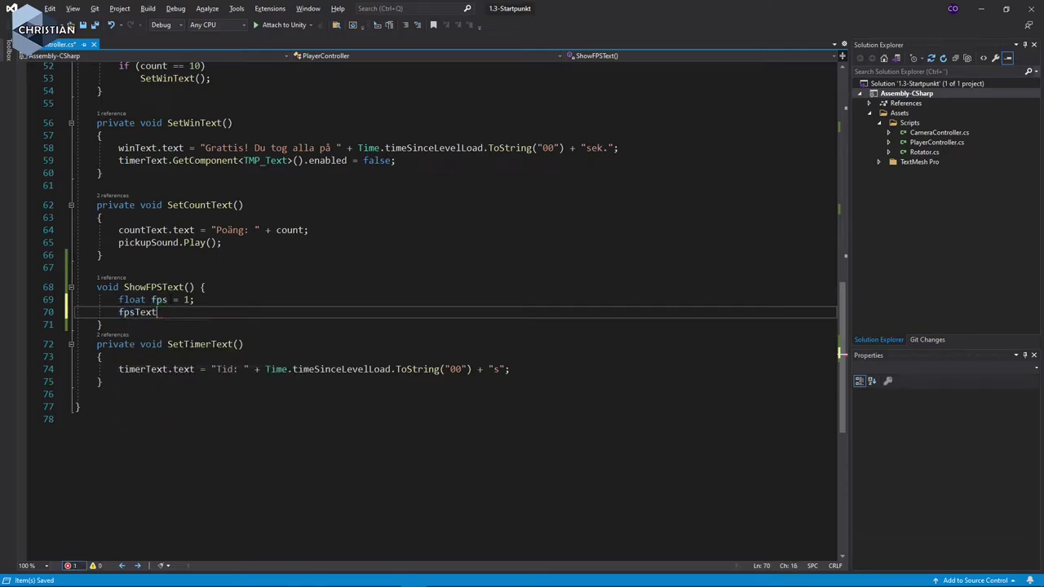
{"action": "type", "text": ".te"}
{"action": "key", "text": "Tab"}
{"action": "type", "text": "= "}
{"action": "type", "text": "66"}
{"action": "type", "text": " fp"}
{"action": "type", "text": "s"}
{"action": "key", "text": "Left"}
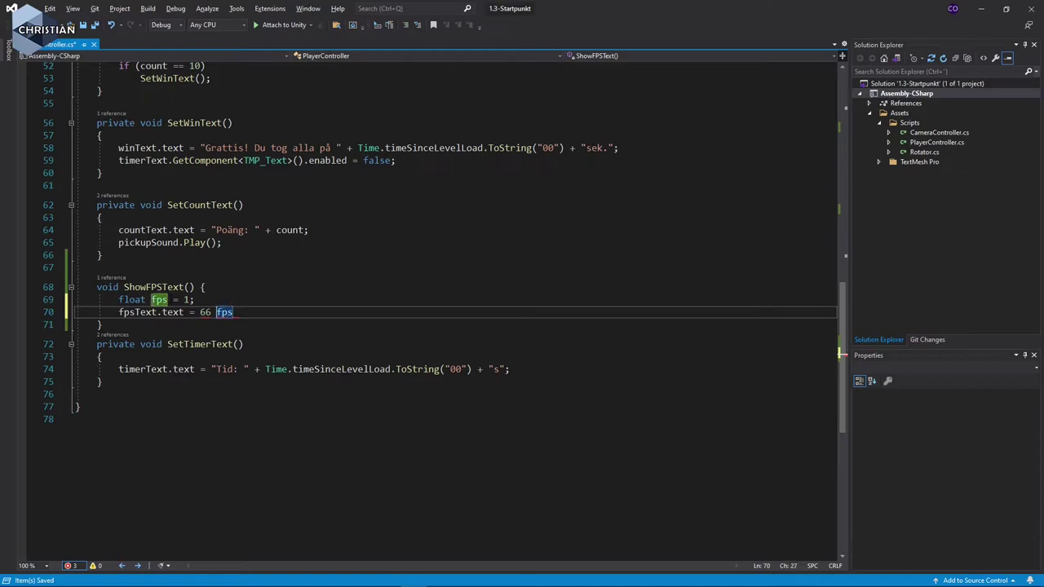
{"action": "key", "text": "Left"}
{"action": "key", "text": "Left"}
{"action": "key", "text": "Delete"}
{"action": "key", "text": "Delete"}
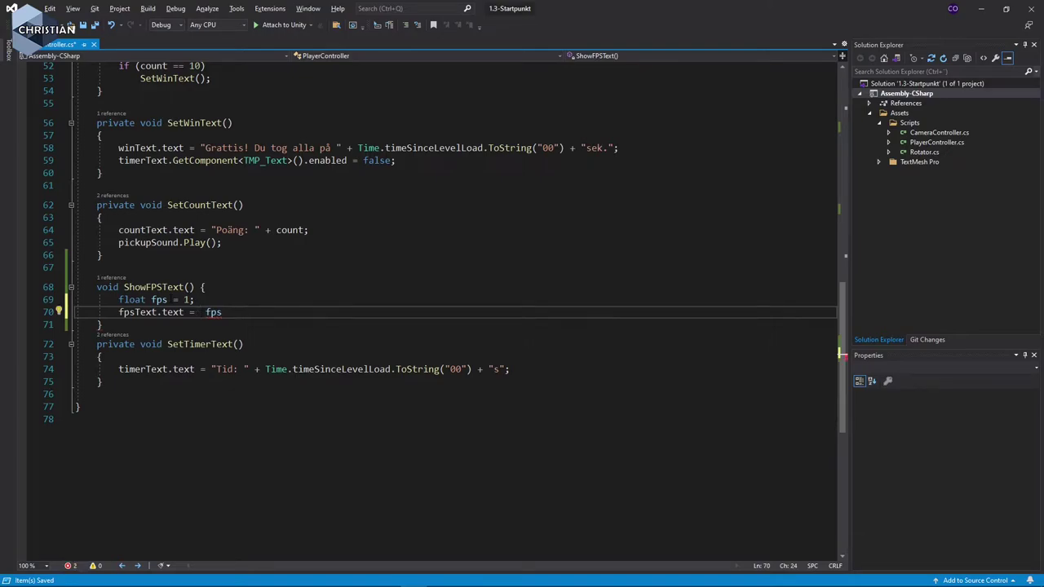
{"action": "type", "text": "fps"}
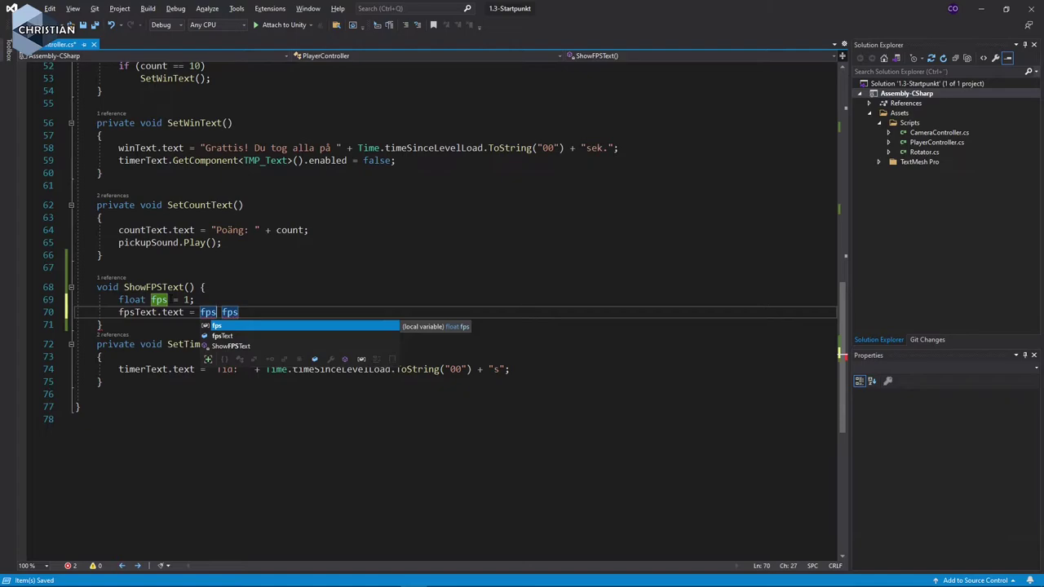
{"action": "key", "text": "Escape"}
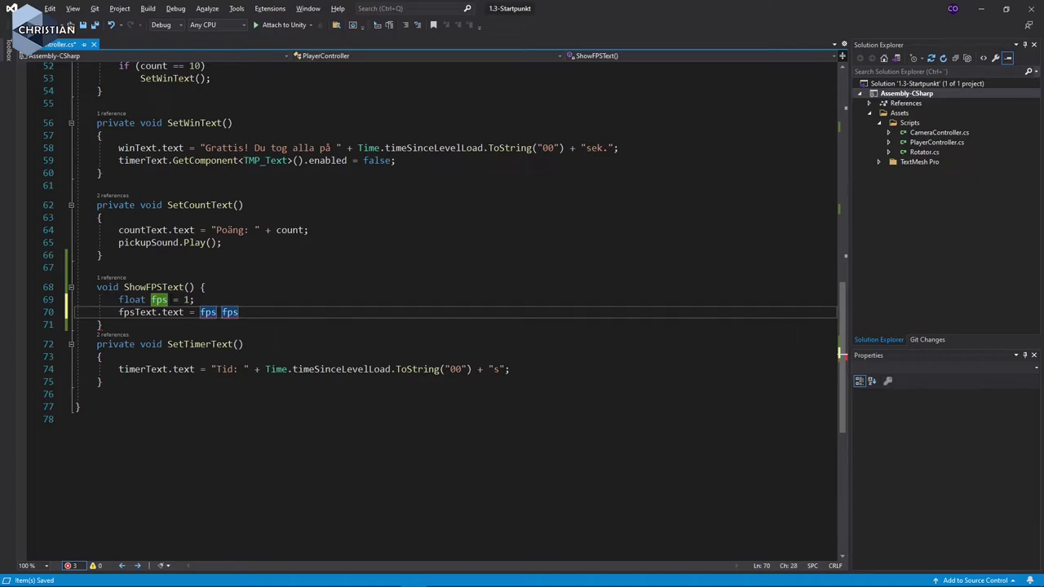
{"action": "type", "text": "+ \"\""}
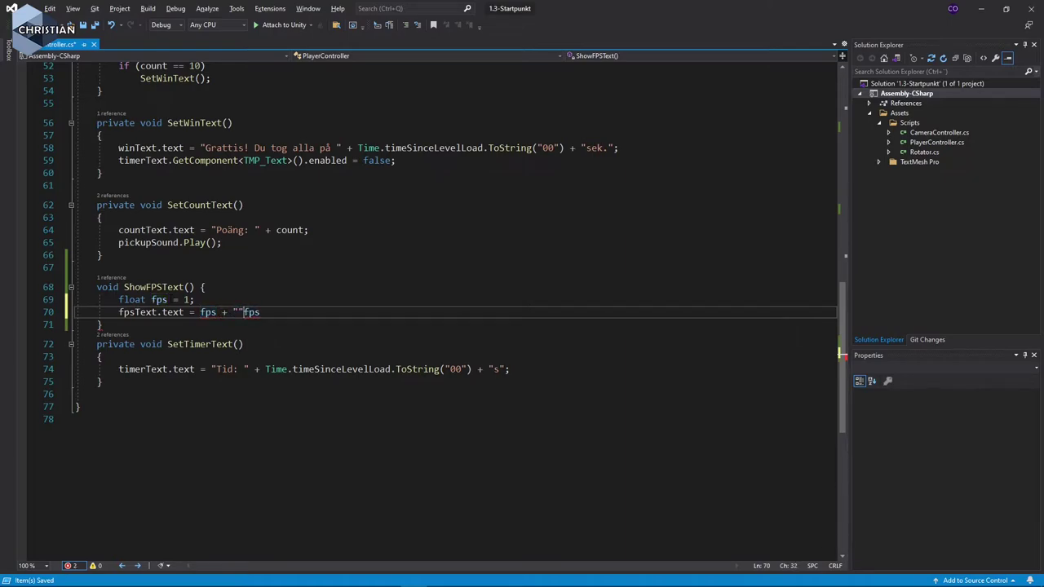
{"action": "key", "text": "BackSpace"}
{"action": "key", "text": "End"}
{"action": "type", "text": "\""}
{"action": "type", "text": ";"}
- Save PlayerController.cs and switch back to Unity
{"action": "left_click", "coordinate": [194, 299]}
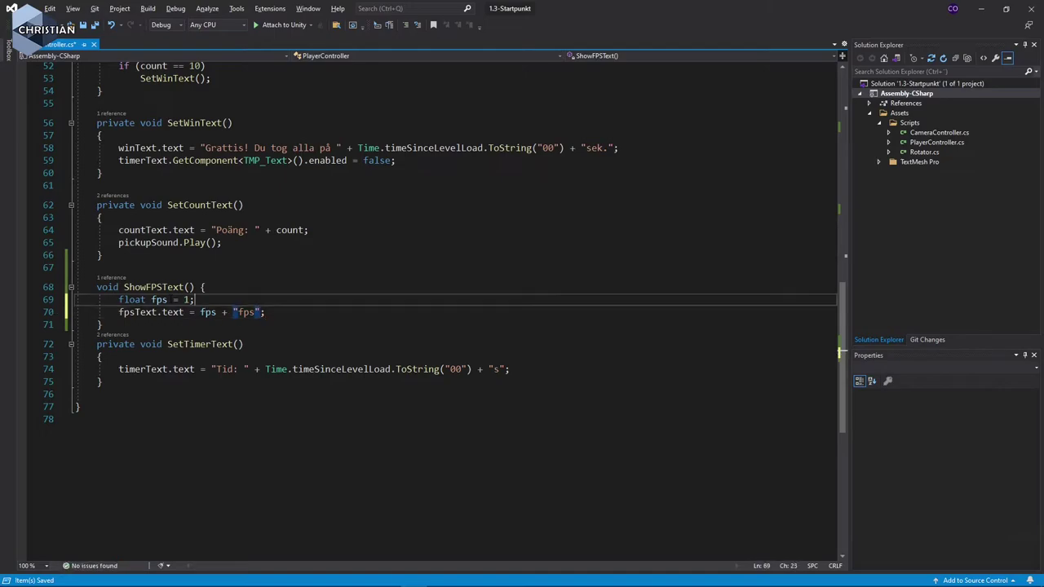
{"action": "left_click", "coordinate": [189, 300]}
{"action": "left_click", "coordinate": [189, 300]}
{"action": "key", "text": "ctrl+s"}
{"action": "key", "text": "alt+Tab"}
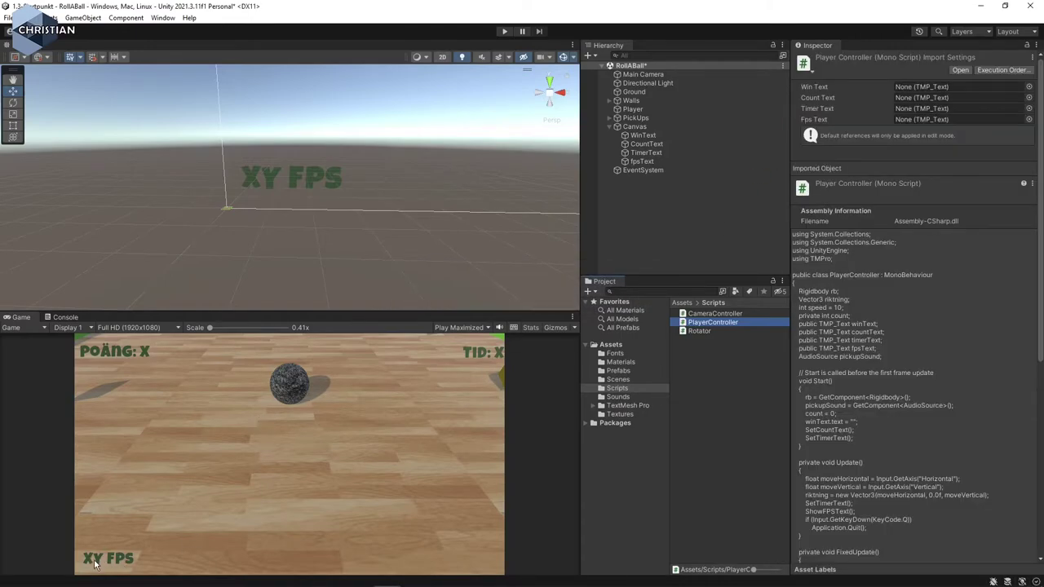
- Play and stop the game, noting 'XY FPS' and a NullReferenceException, then select Player
{"action": "left_click", "coordinate": [504, 31]}
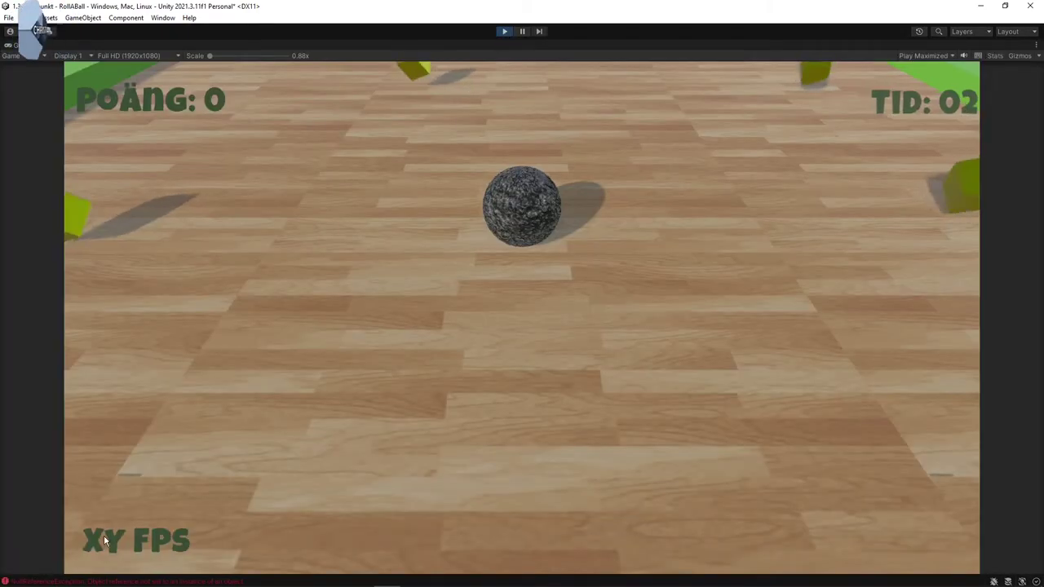
{"action": "left_click", "coordinate": [504, 31]}
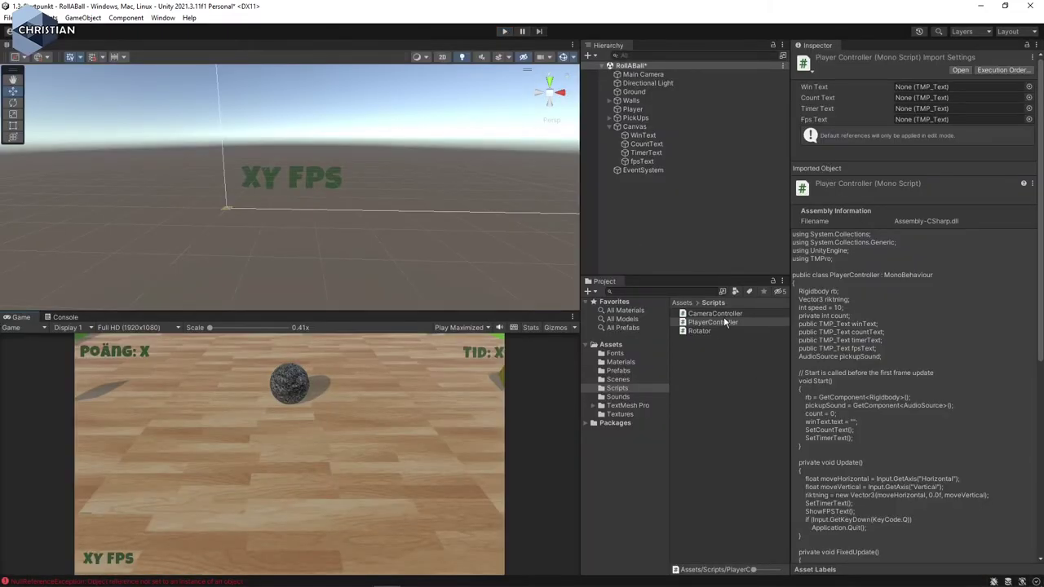
{"action": "scroll", "coordinate": [889, 338], "scroll_direction": "down", "scroll_amount": 5}
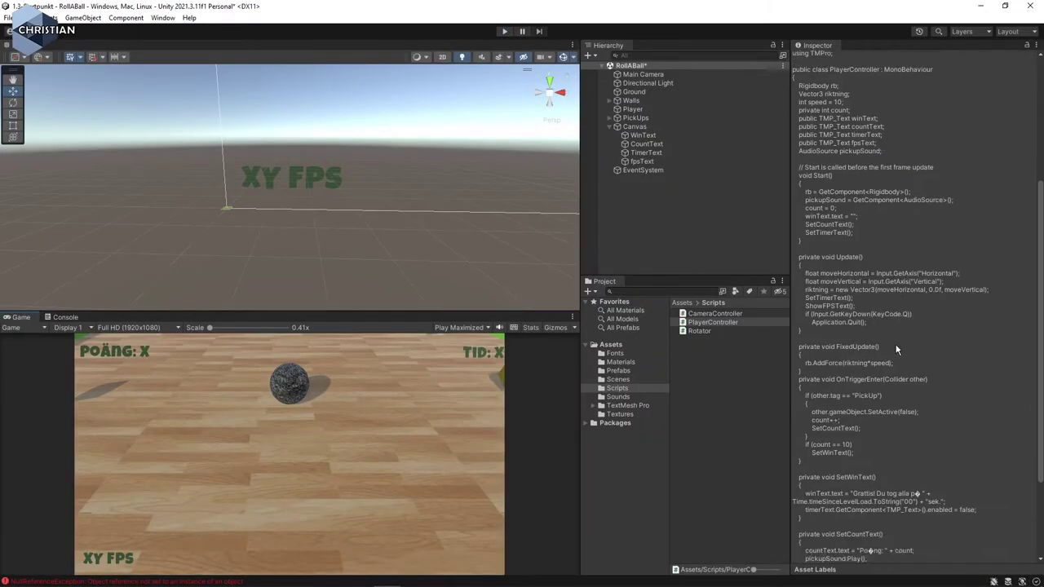
{"action": "scroll", "coordinate": [897, 350], "scroll_direction": "up", "scroll_amount": 5}
{"action": "left_click", "coordinate": [633, 108]}
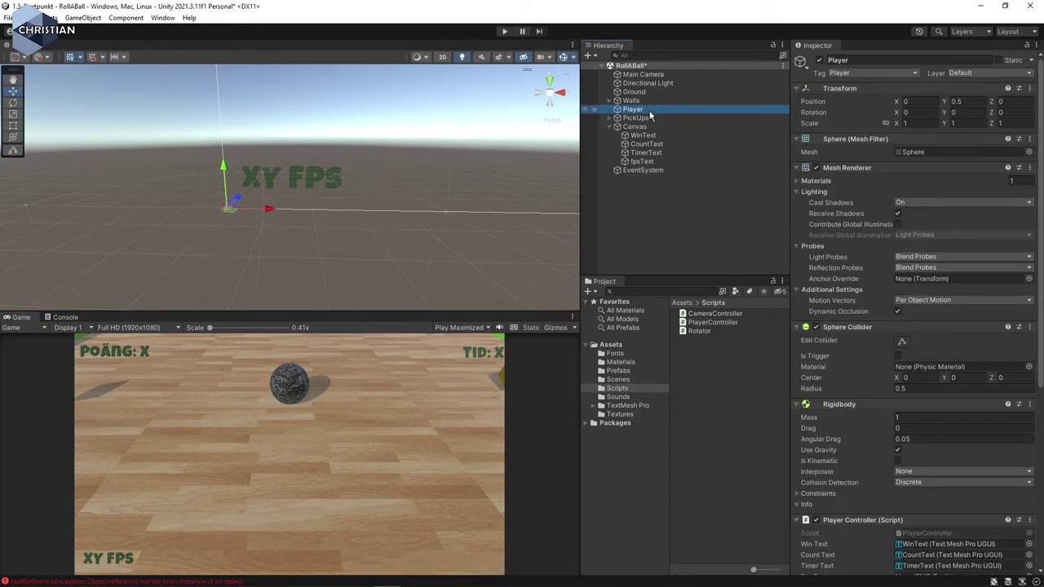
- Link the fpsText object to the Player Controller's Fps Text field
{"action": "scroll", "coordinate": [938, 424], "scroll_direction": "down", "scroll_amount": 1}
{"action": "scroll", "coordinate": [938, 457], "scroll_direction": "down", "scroll_amount": 2}
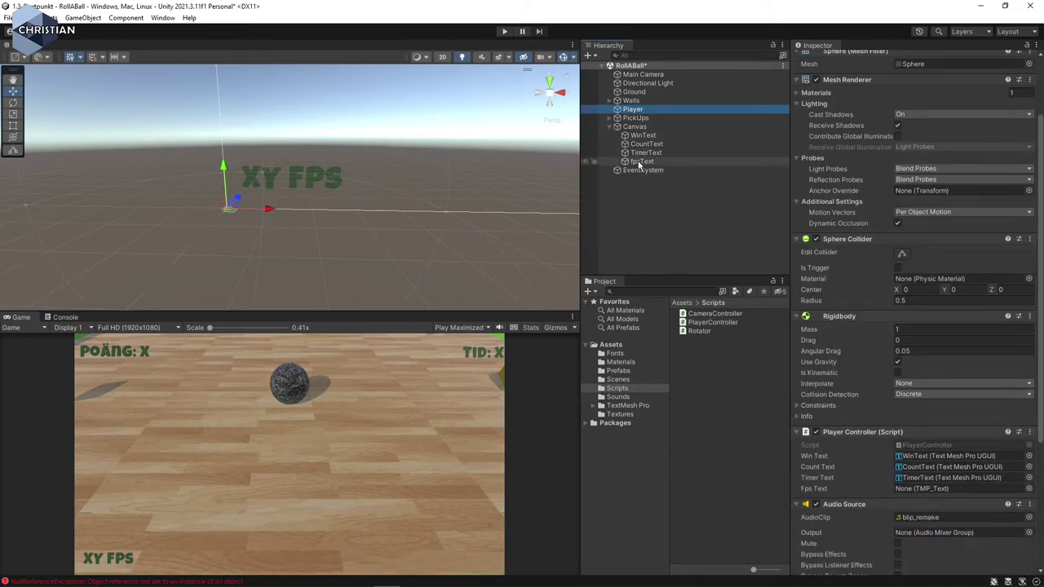
{"action": "left_click_drag", "start_coordinate": [640, 162], "coordinate": [727, 269]}
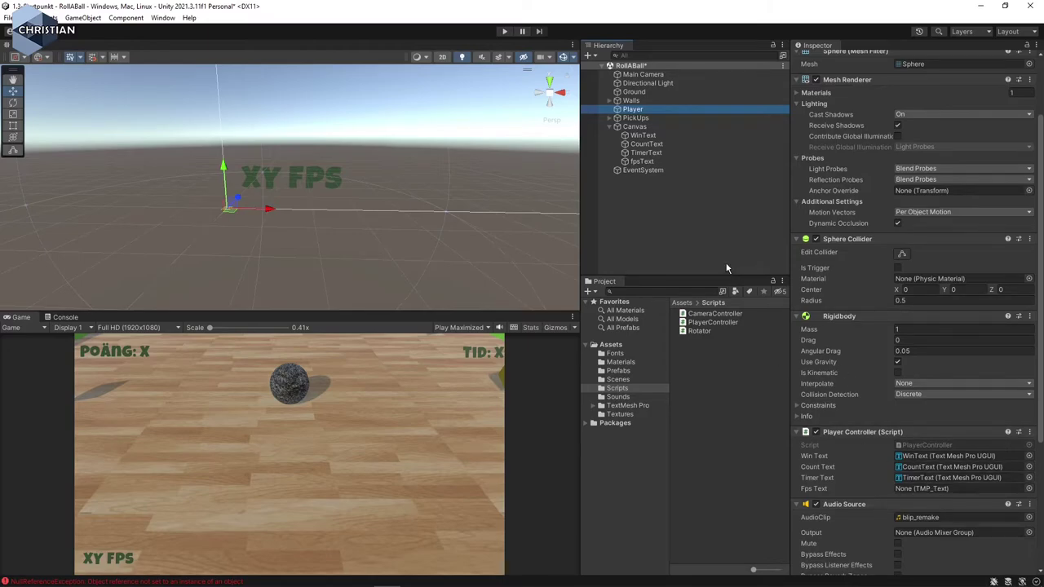
{"action": "left_click", "coordinate": [641, 162]}
{"action": "left_click_drag", "start_coordinate": [641, 162], "coordinate": [914, 489]}
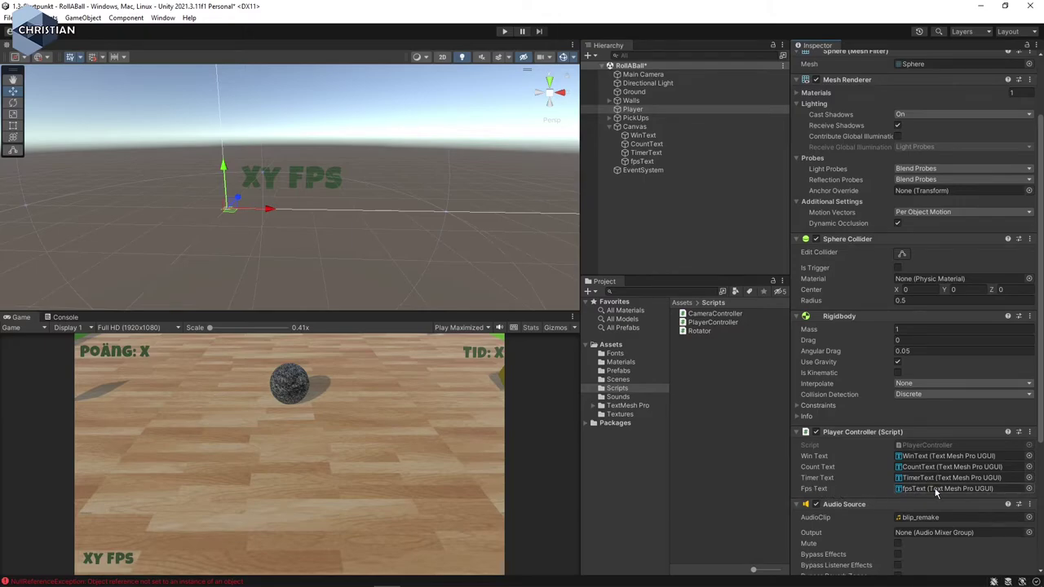
- Play-test the game to confirm the label shows 1FPS, then stop and return to Visual Studio
{"action": "left_click", "coordinate": [503, 30]}
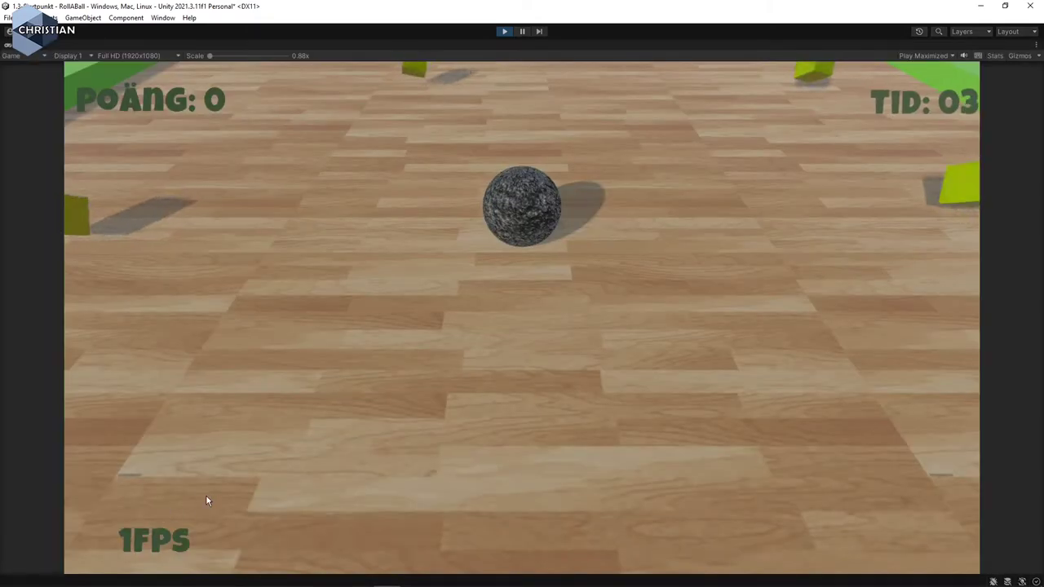
{"action": "left_click", "coordinate": [506, 31]}
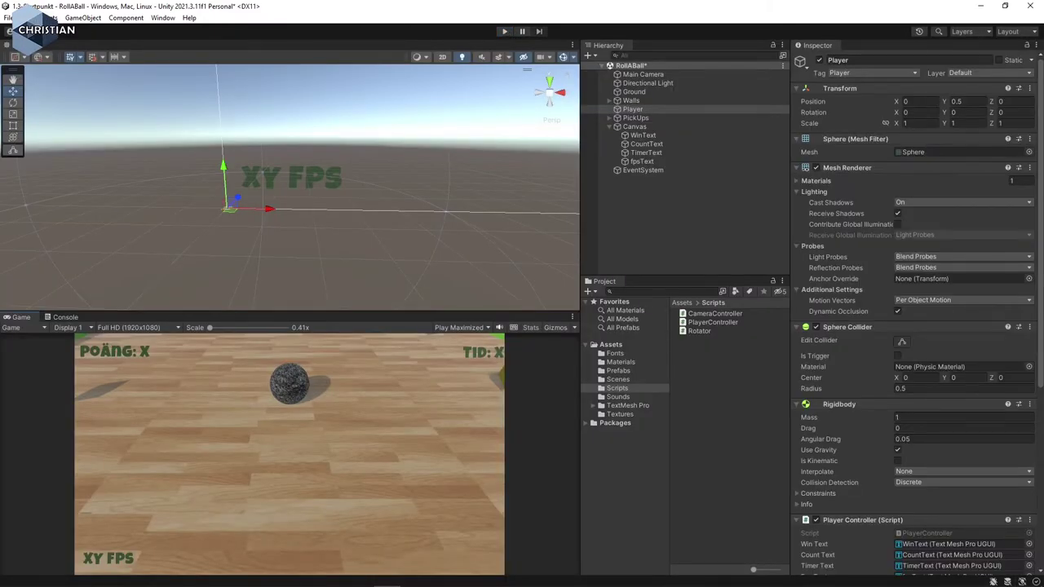
{"action": "key", "text": "alt+Tab"}
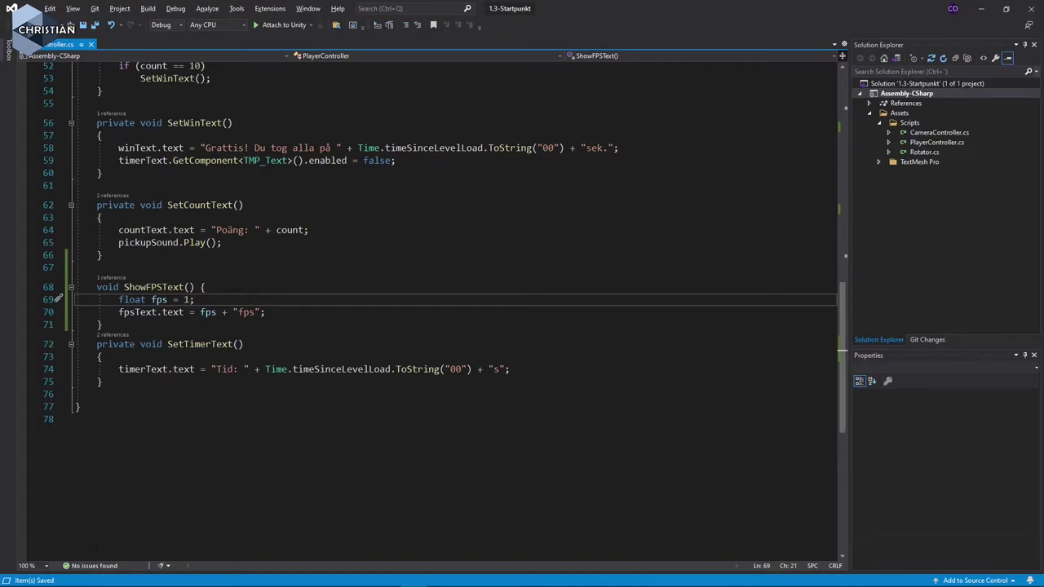
- Add a Time.deltaTime line below 'float fps = 1;' in ShowFPSText and open its documentation
{"action": "left_click", "coordinate": [159, 358]}
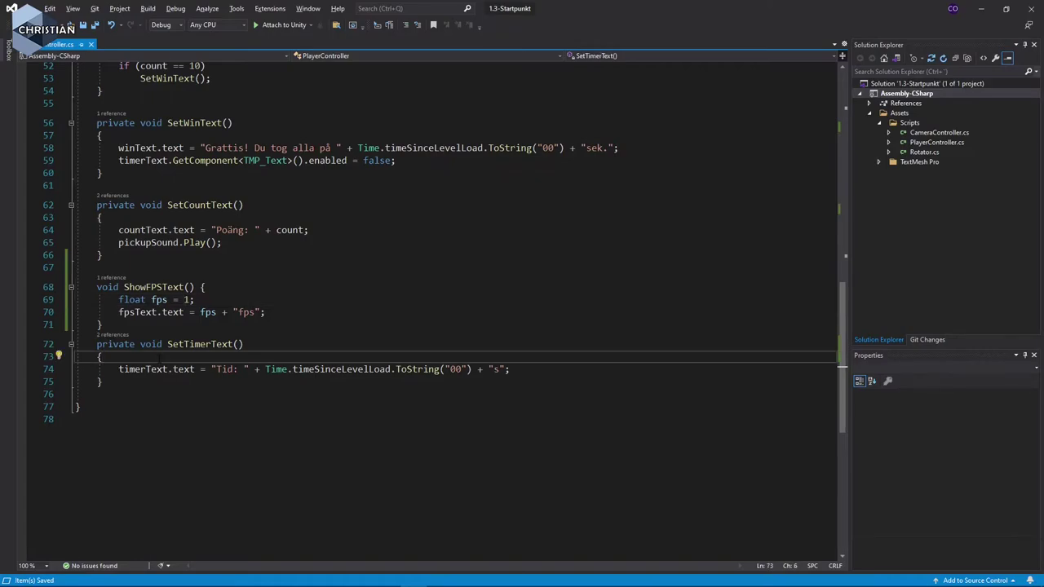
{"action": "key", "text": "Up"}
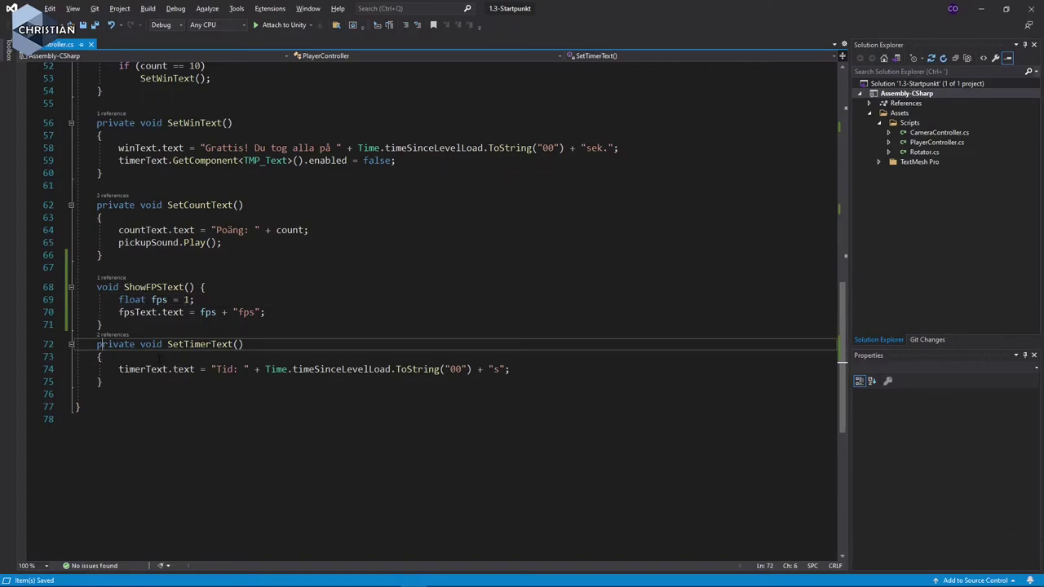
{"action": "key", "text": "Up"}
{"action": "key", "text": "Up"}
{"action": "key", "text": "Up"}
{"action": "key", "text": "End"}
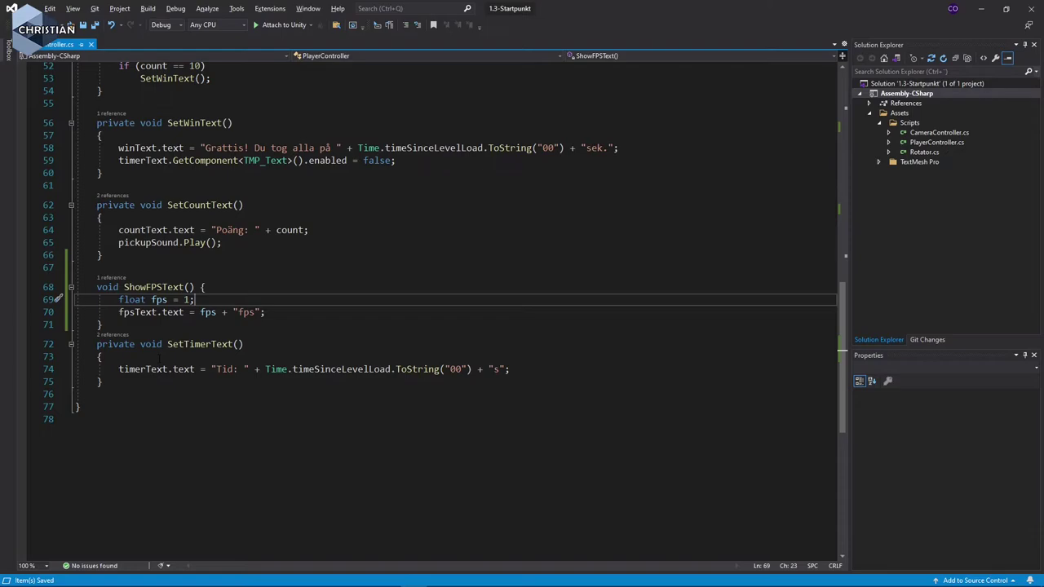
{"action": "key", "text": "Return"}
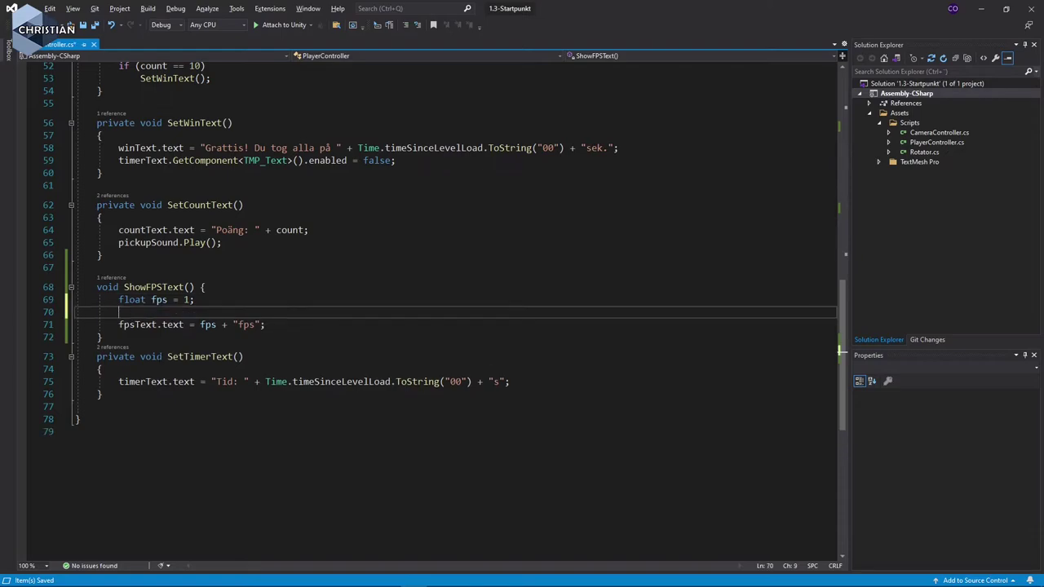
{"action": "type", "text": "time"}
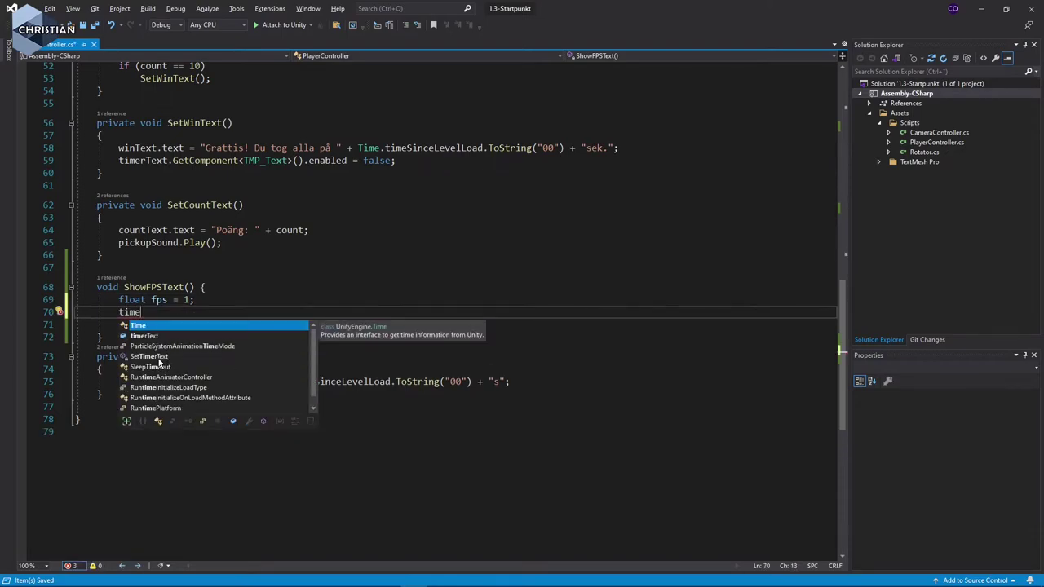
{"action": "type", "text": ".del"}
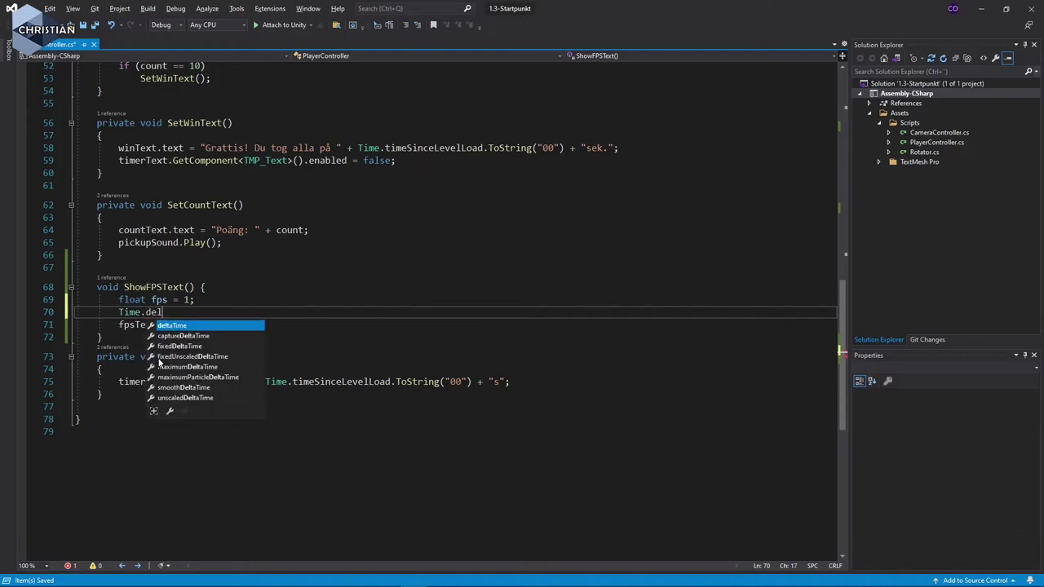
{"action": "key", "text": "Tab"}
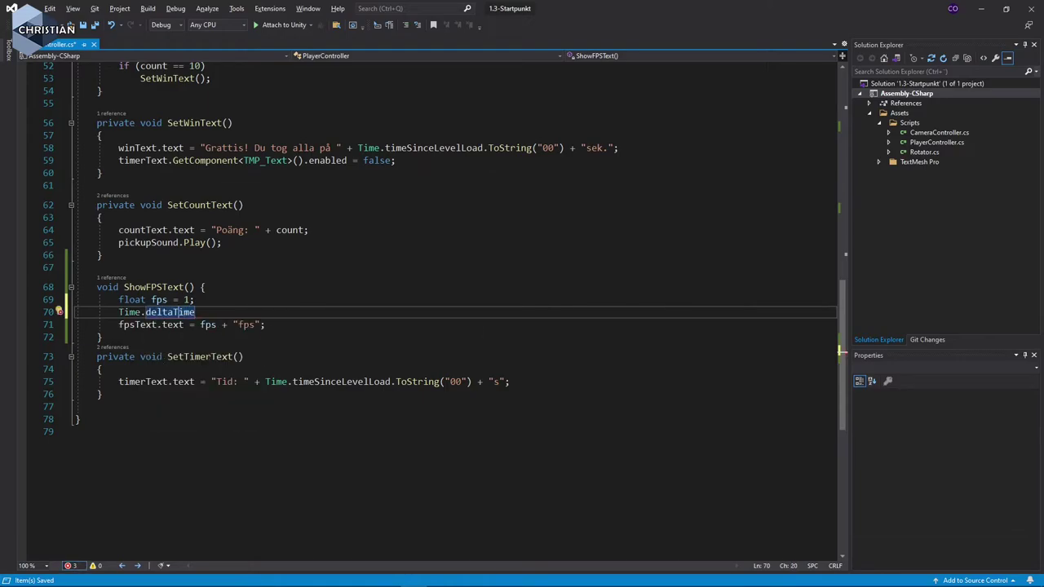
{"action": "key", "text": "ctrl+alt+m"}
{"action": "key", "text": "ctrl+h"}
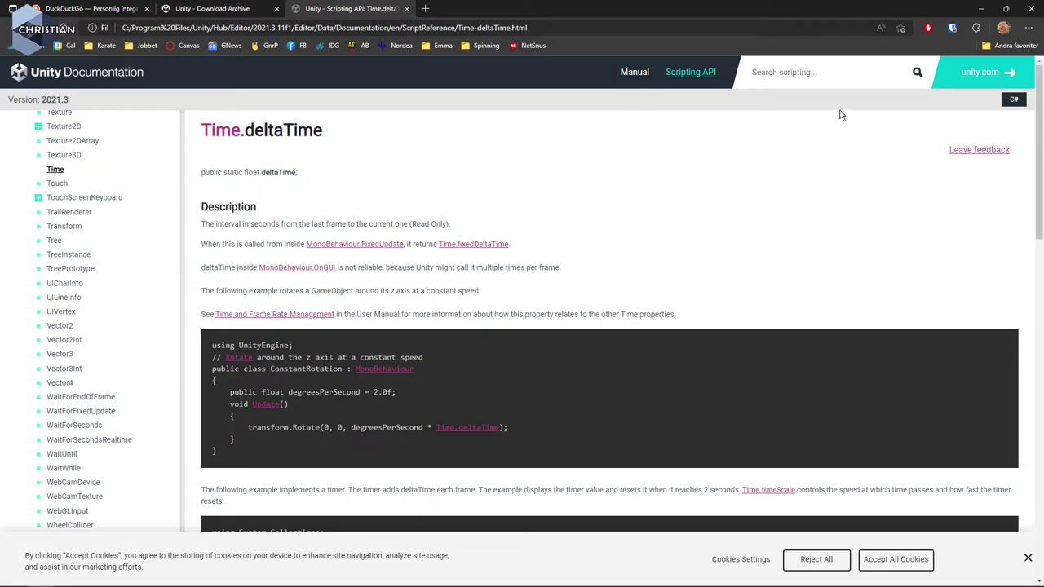
- Read through the Time.deltaTime reference page, then minimize the browser
{"action": "scroll", "coordinate": [819, 139], "scroll_direction": "up", "scroll_amount": 2, "text": "ctrl"}
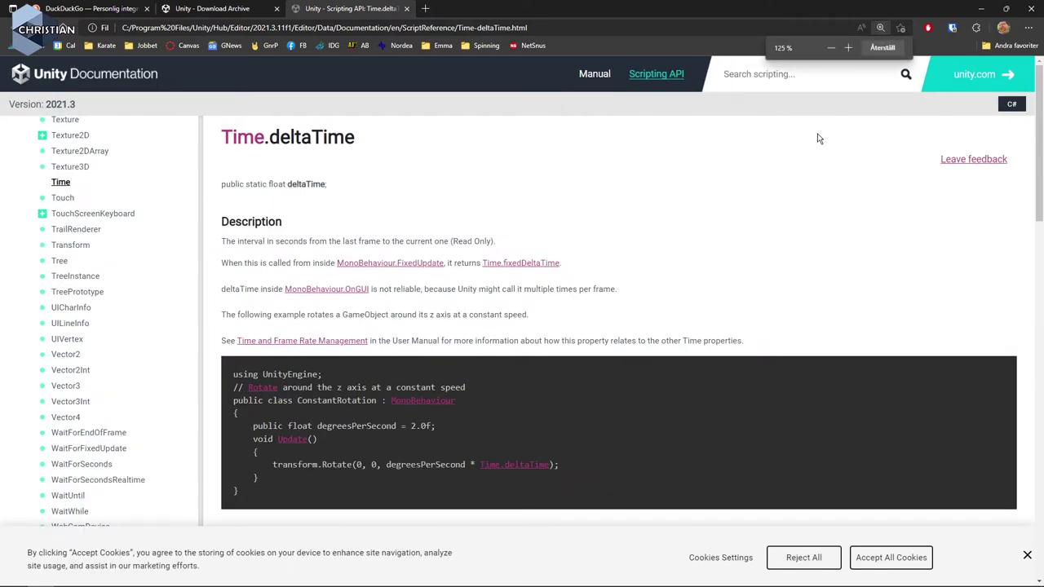
{"action": "scroll", "coordinate": [828, 265], "scroll_direction": "down", "scroll_amount": 3}
{"action": "scroll", "coordinate": [829, 264], "scroll_direction": "up", "scroll_amount": 2}
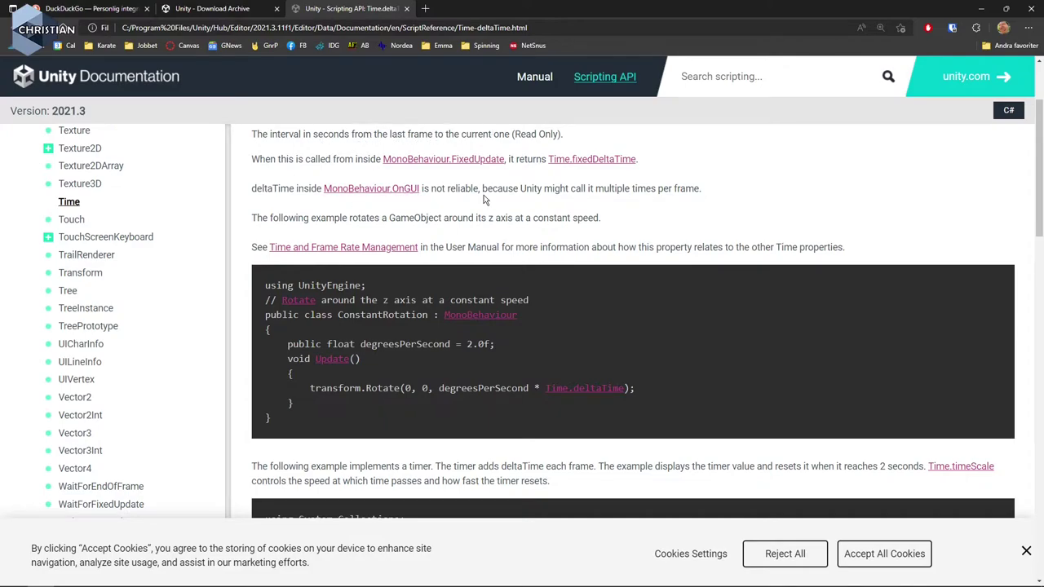
{"action": "scroll", "coordinate": [438, 217], "scroll_direction": "up", "scroll_amount": 2}
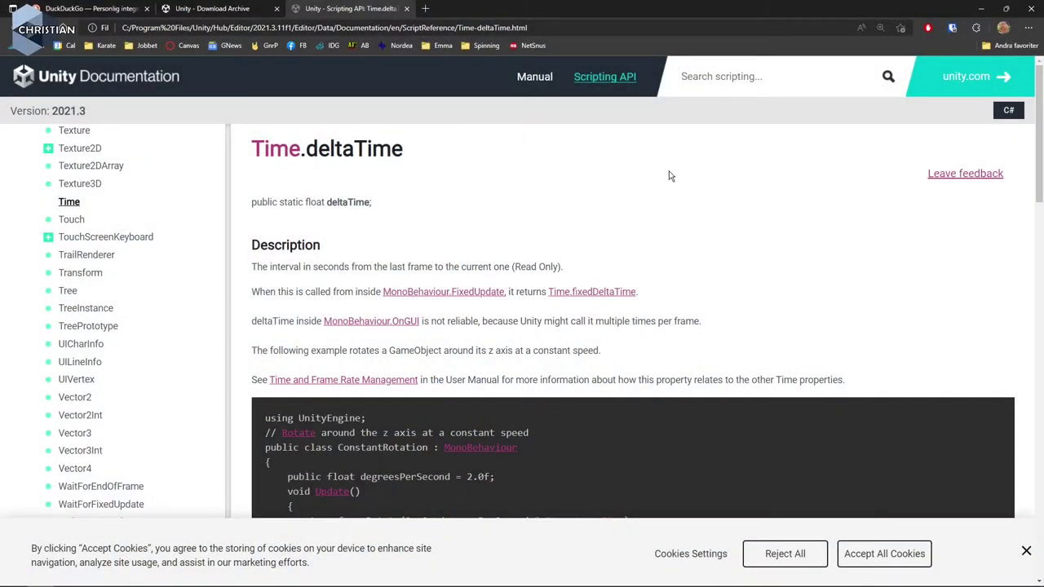
{"action": "left_click", "coordinate": [982, 10]}
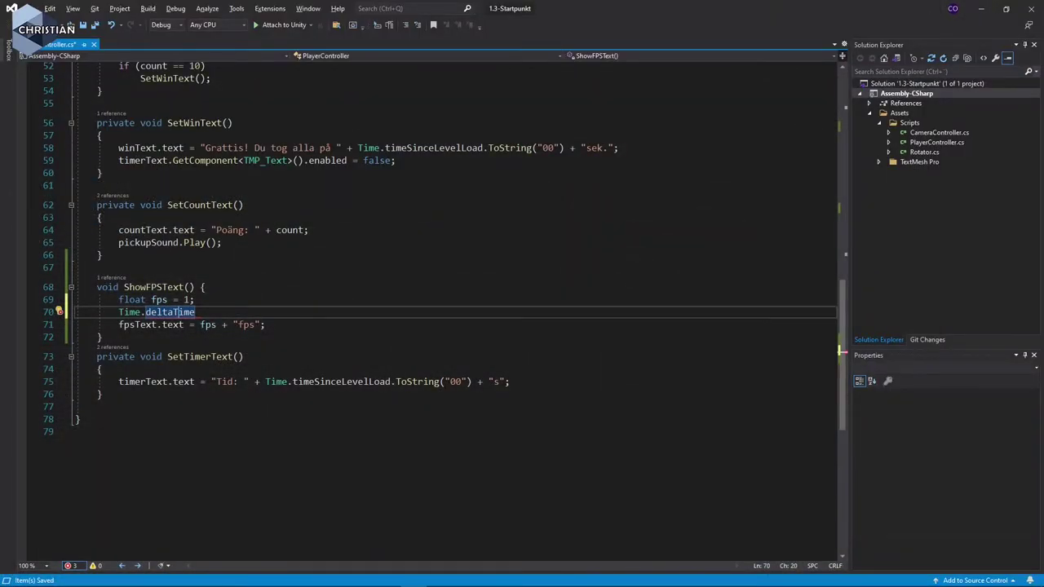
- Change the fps line to 'float fps = 1 / Time.deltaTime;'
{"action": "left_click", "coordinate": [269, 301]}
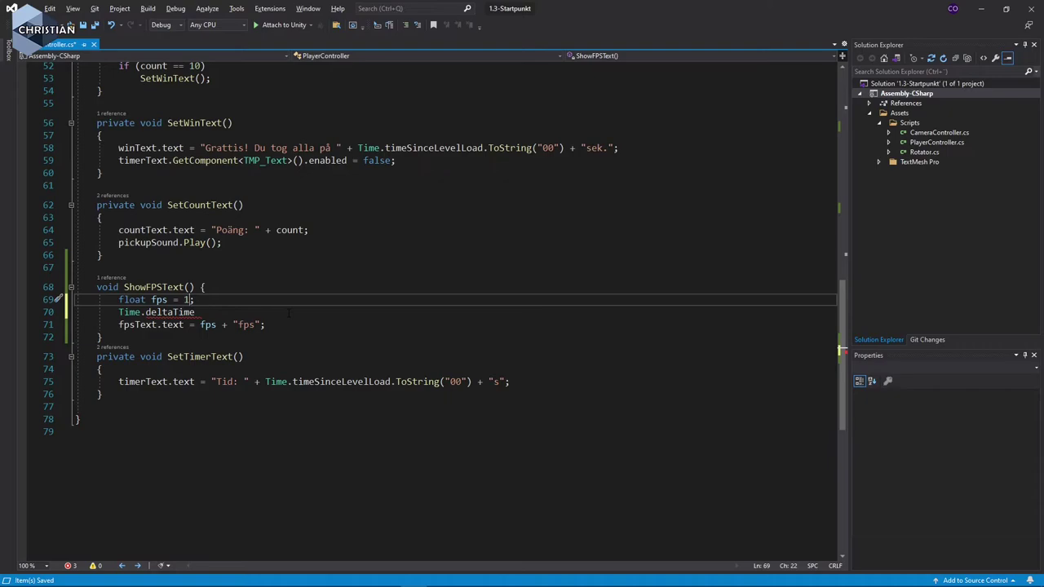
{"action": "type", "text": "/ "}
{"action": "type", "text": "Time"}
{"action": "type", "text": ".de"}
{"action": "key", "text": "Tab"}
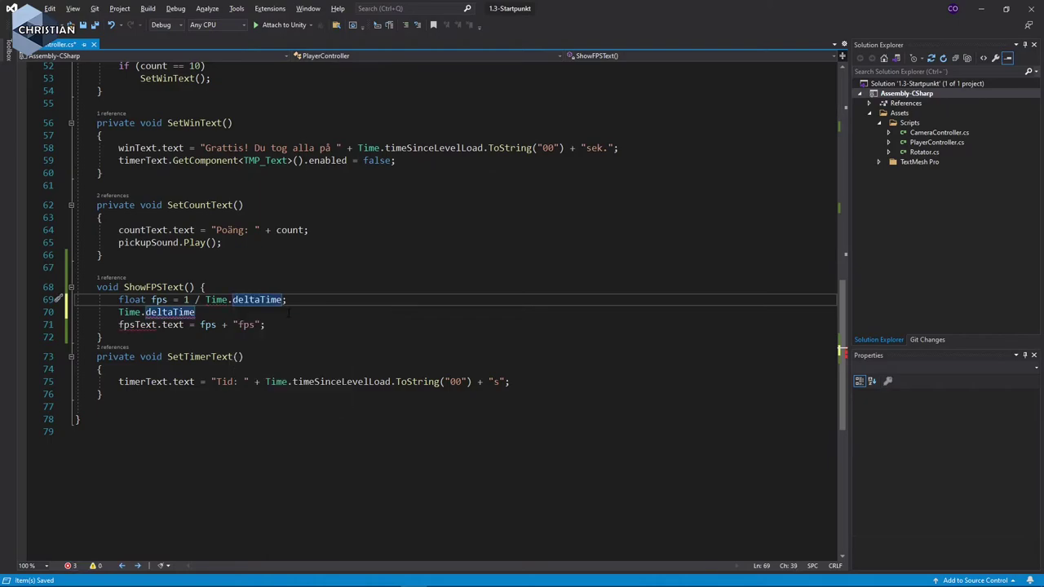
- Delete the leftover standalone Time.deltaTime line
{"action": "left_click", "coordinate": [289, 312]}
{"action": "triple_click", "coordinate": [289, 313]}
{"action": "key", "text": "Delete"}
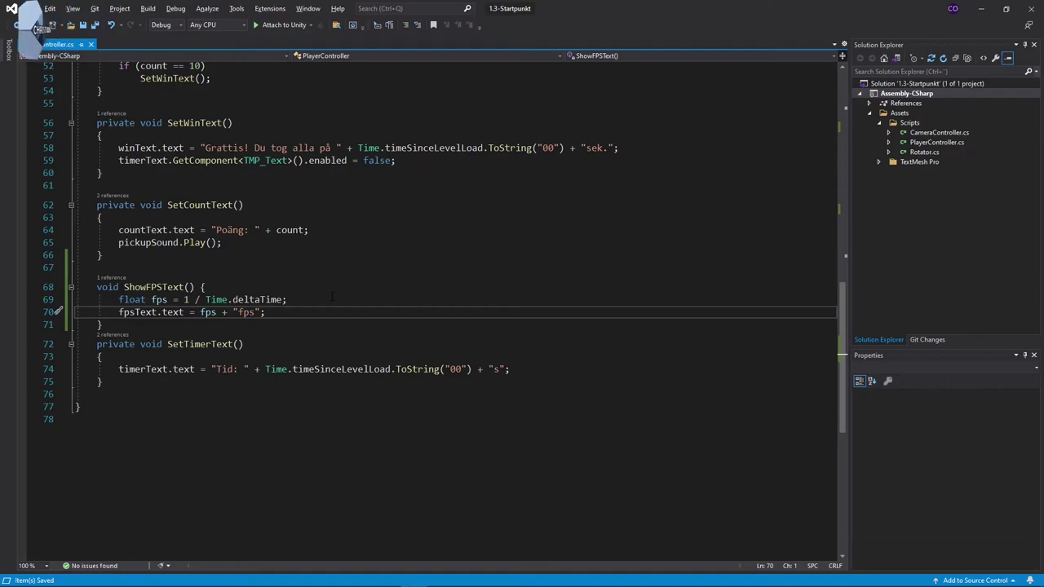
{"action": "mouse_move", "coordinate": [219, 300]}
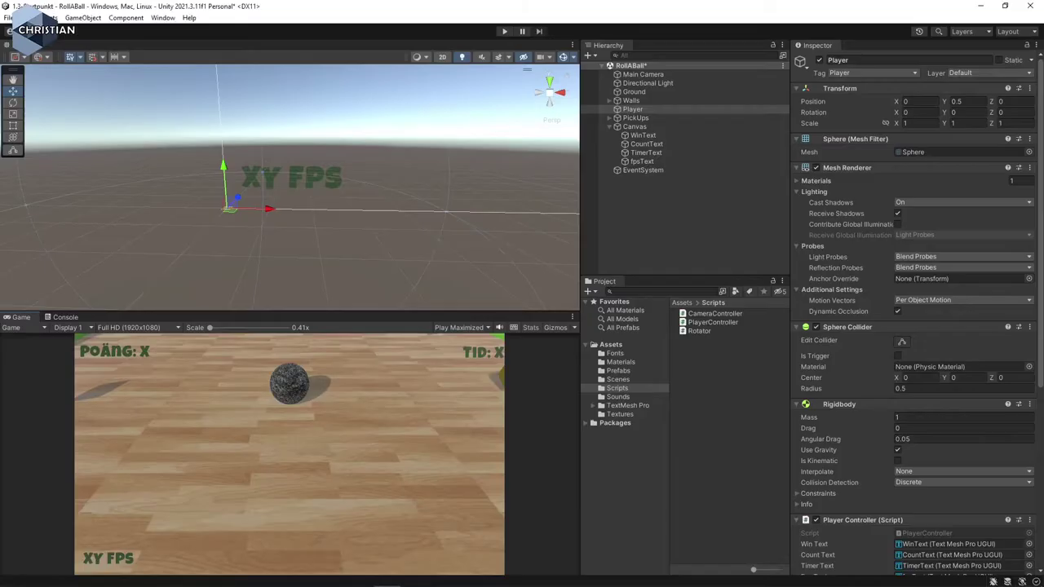
- Play-test the game, watching the unrounded counter fluctuate between about 491 and 724 FPS
{"action": "left_click", "coordinate": [663, 223]}
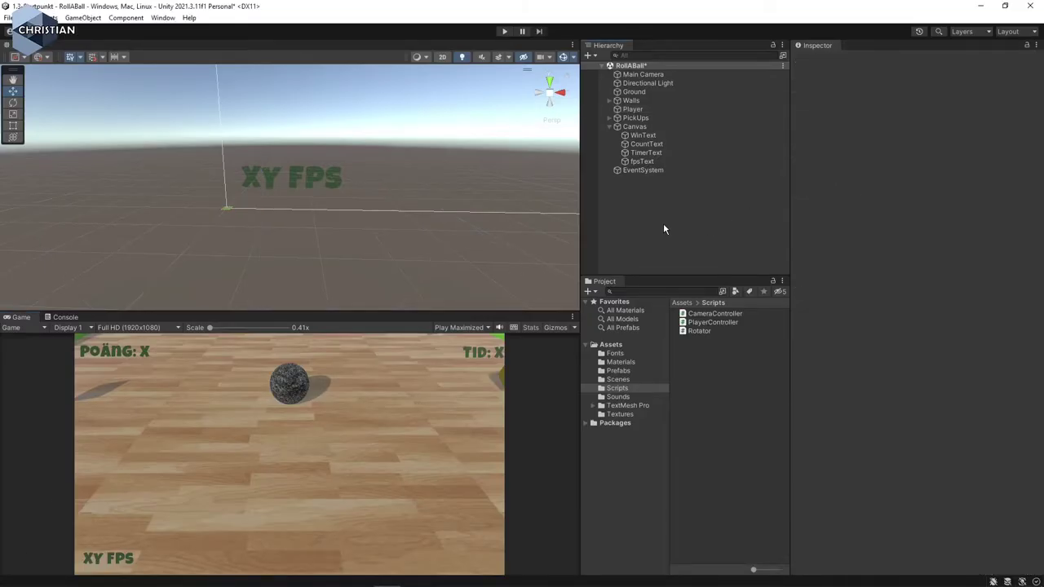
{"action": "left_click", "coordinate": [503, 32]}
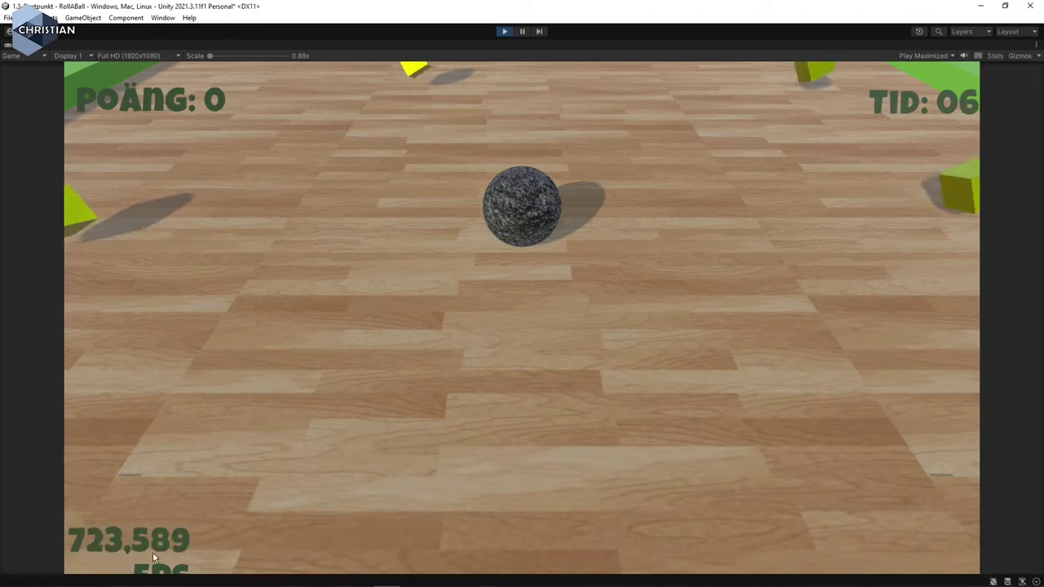
{"action": "left_click", "coordinate": [505, 31]}
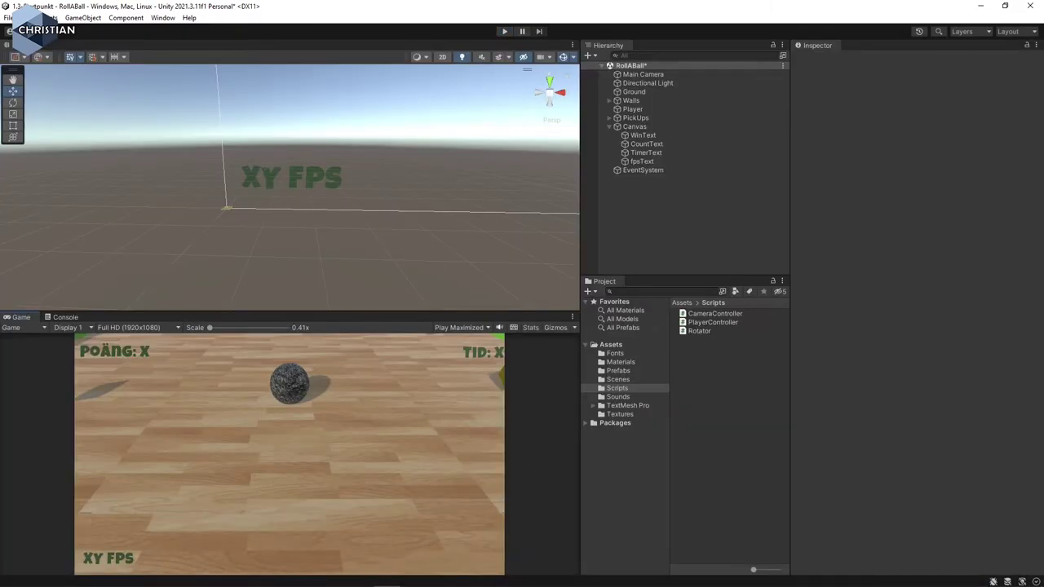
{"action": "key", "text": "alt+Tab"}
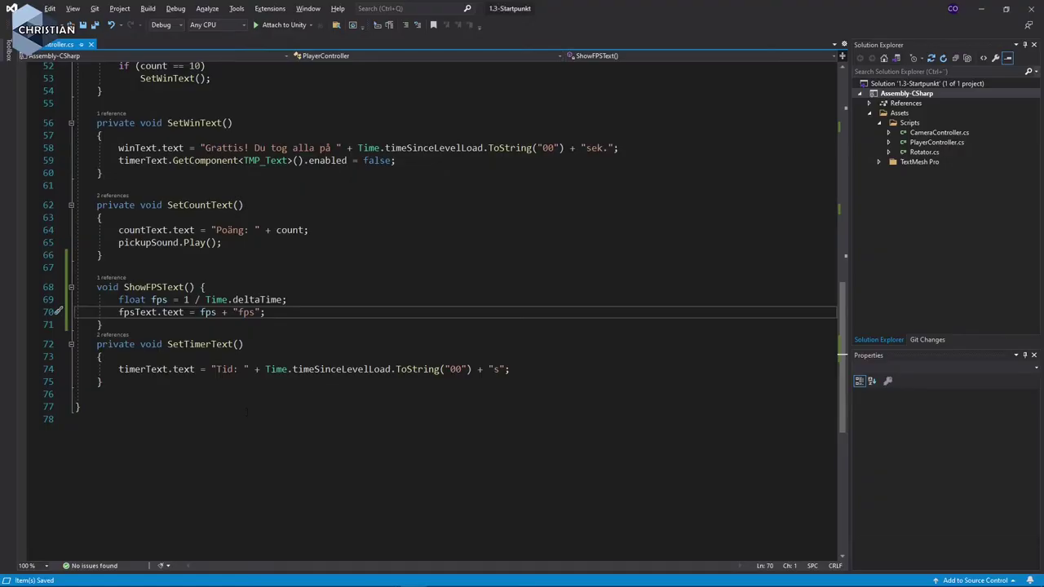
- Format the counter on line 70 as fps.ToString("00") and save the script
{"action": "left_click", "coordinate": [217, 313]}
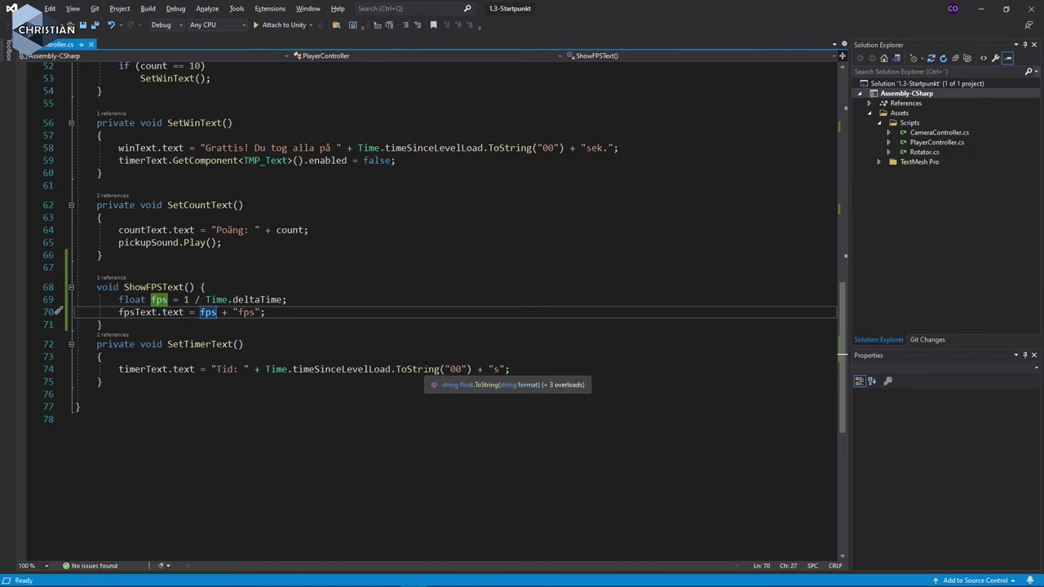
{"action": "type", "text": "."}
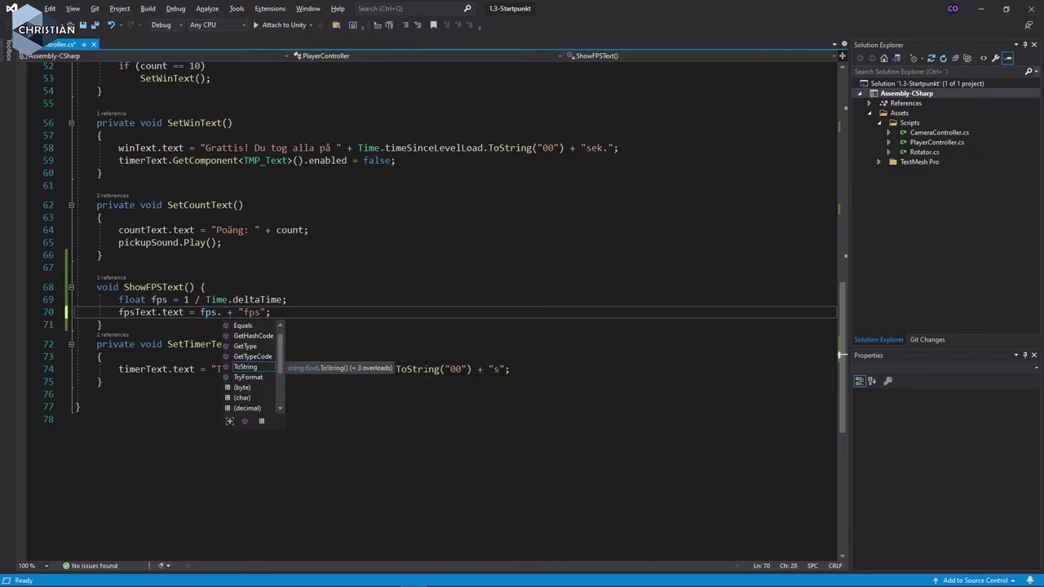
{"action": "key", "text": "Tab"}
{"action": "type", "text": "("}
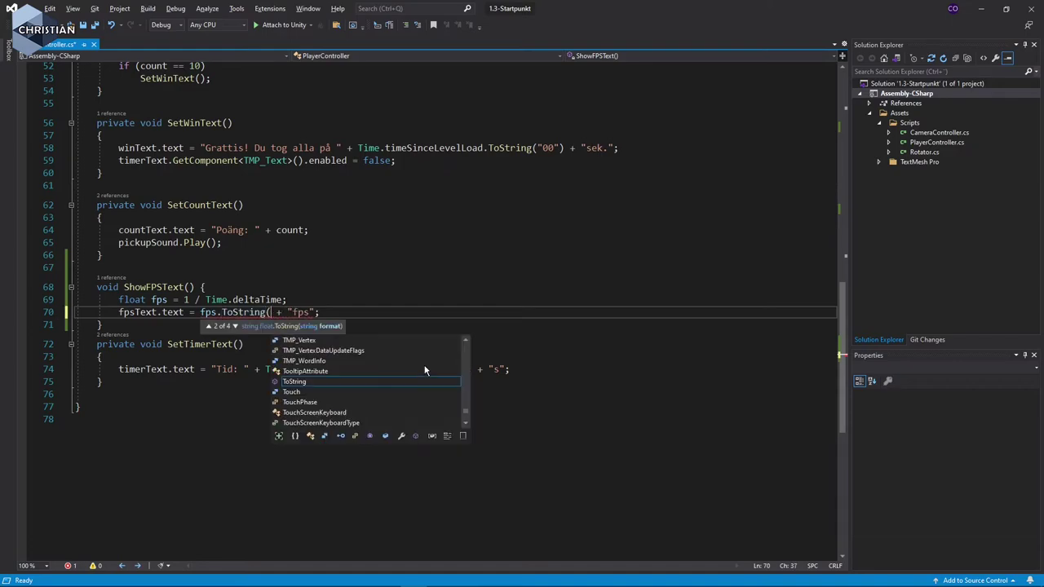
{"action": "type", "text": "\"00"}
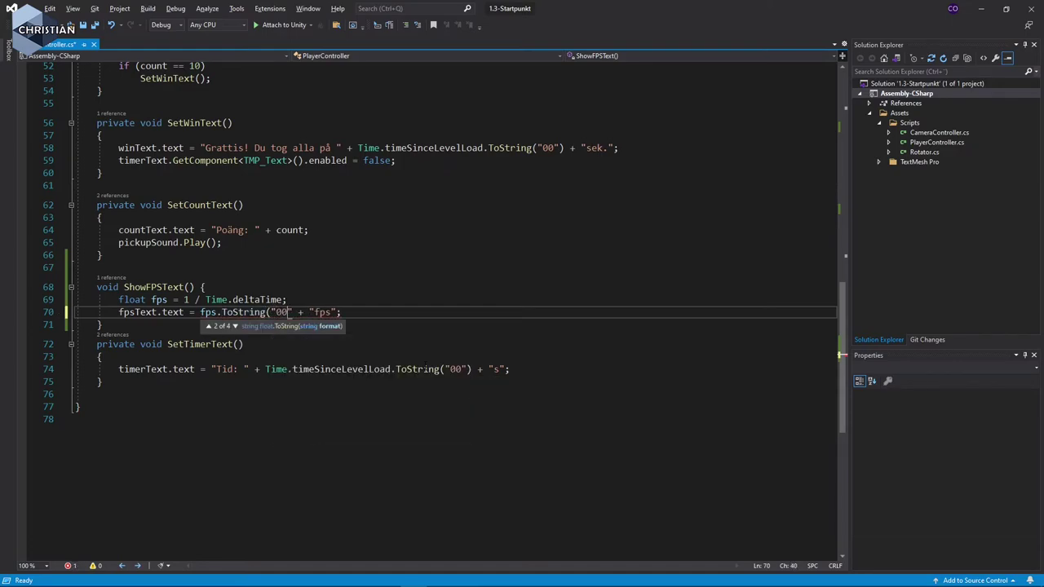
{"action": "type", "text": "\")"}
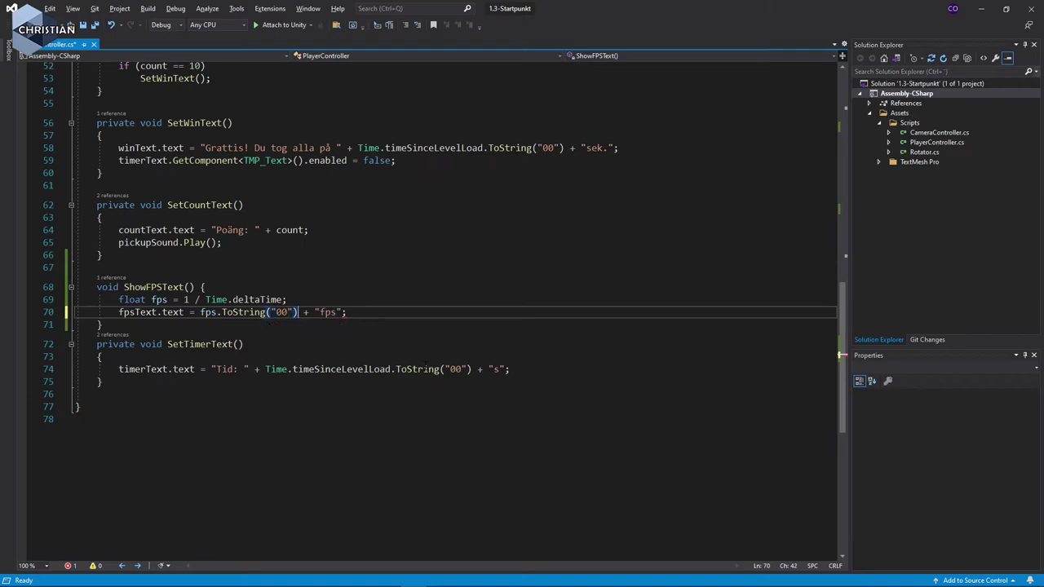
{"action": "key", "text": "Left"}
{"action": "key", "text": "ctrl+s"}
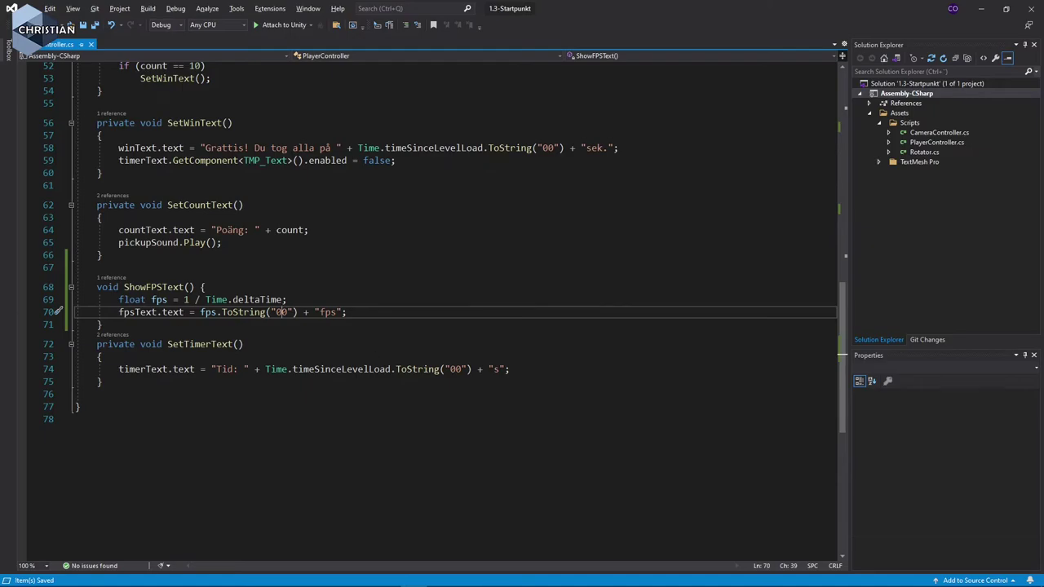
{"action": "key", "text": "alt+Tab"}
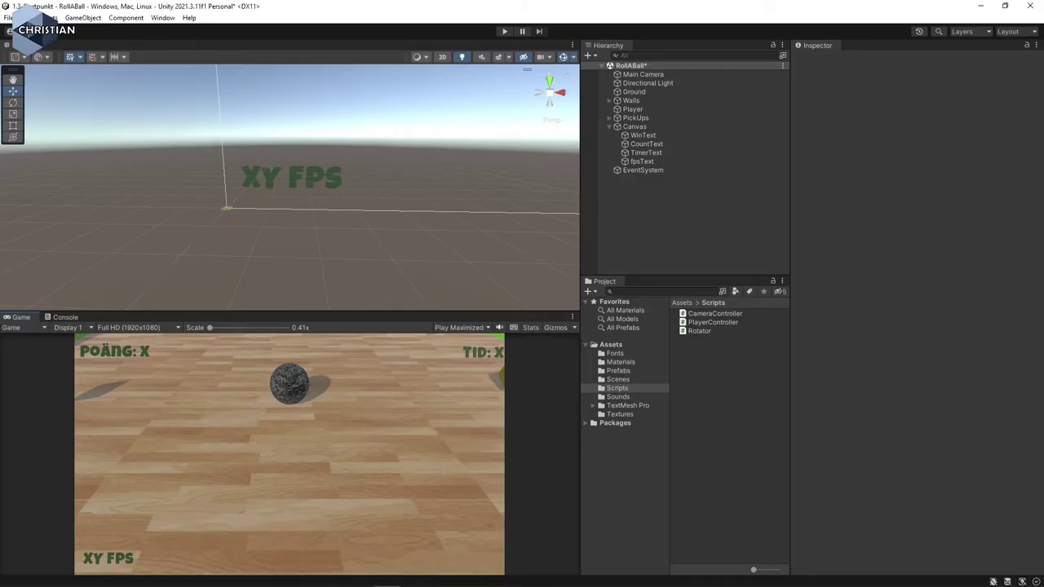
- Run the game to confirm a rounded live rate like 776FPS, then stop it
{"action": "left_click", "coordinate": [504, 31]}
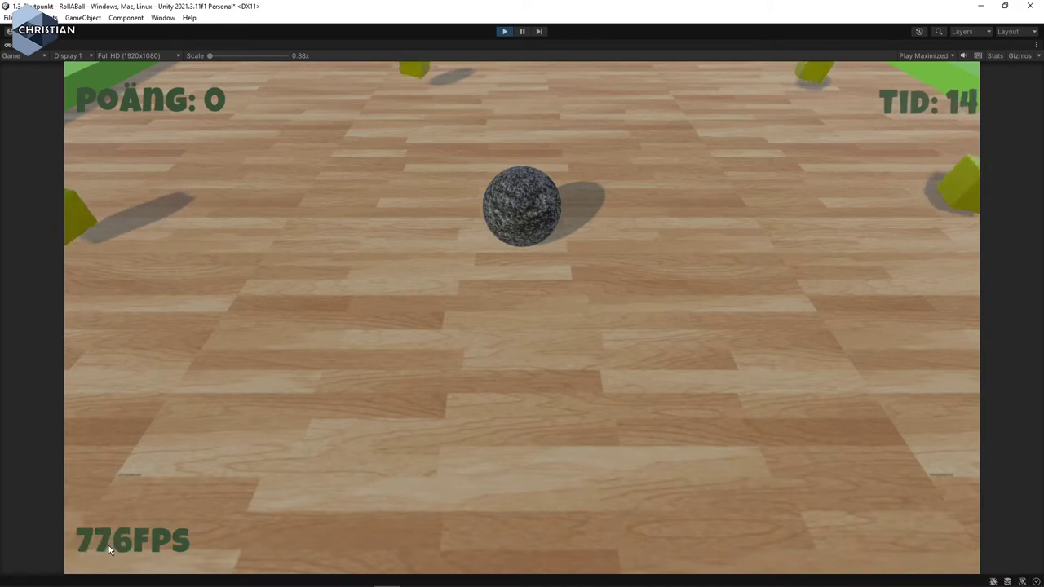
{"action": "left_click", "coordinate": [504, 32]}
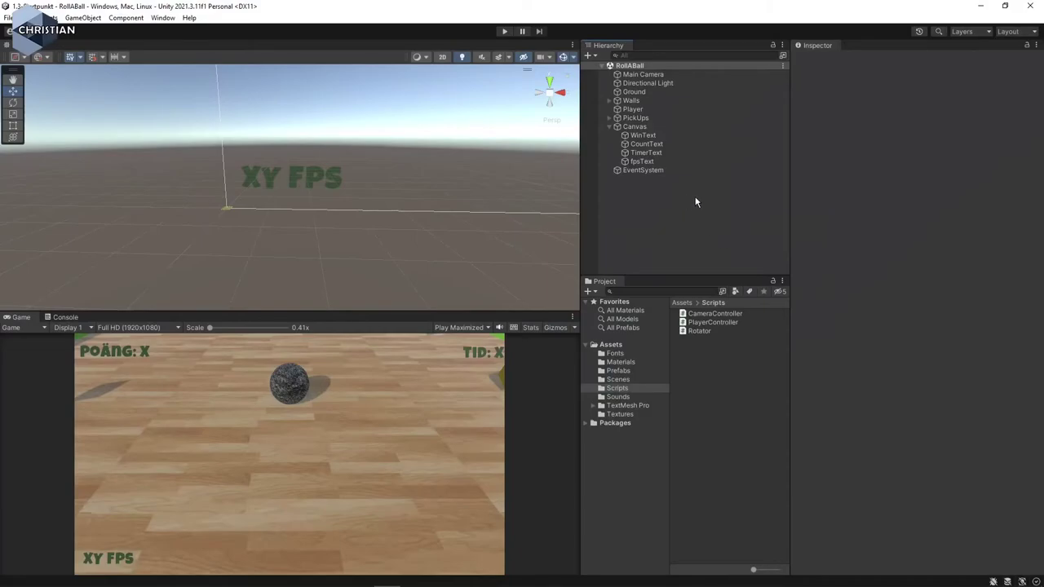
- Open Build Settings and begin a build, browsing to Skrivbord before cancelling
{"action": "left_click", "coordinate": [8, 18]}
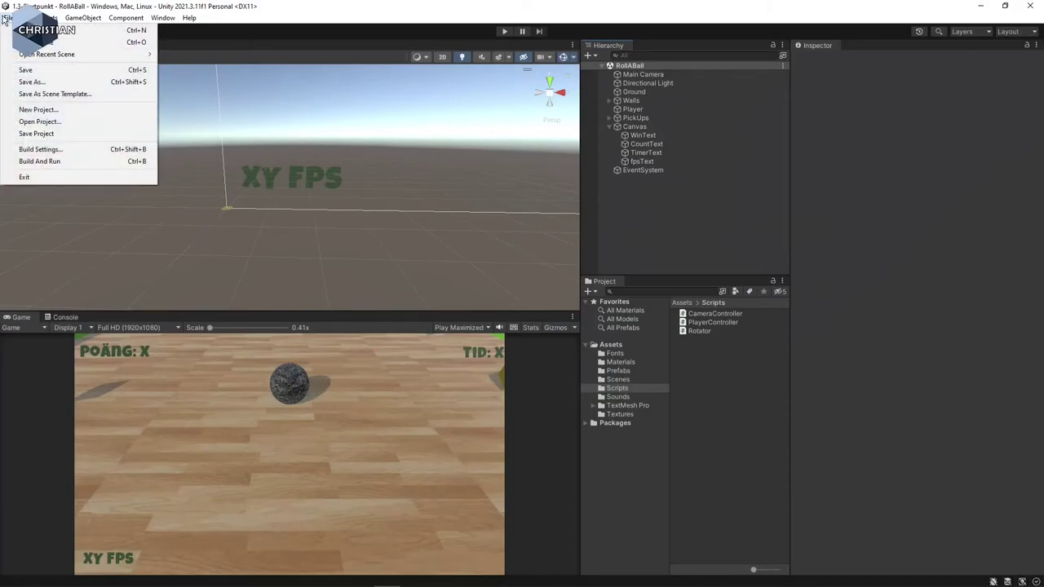
{"action": "left_click", "coordinate": [77, 151]}
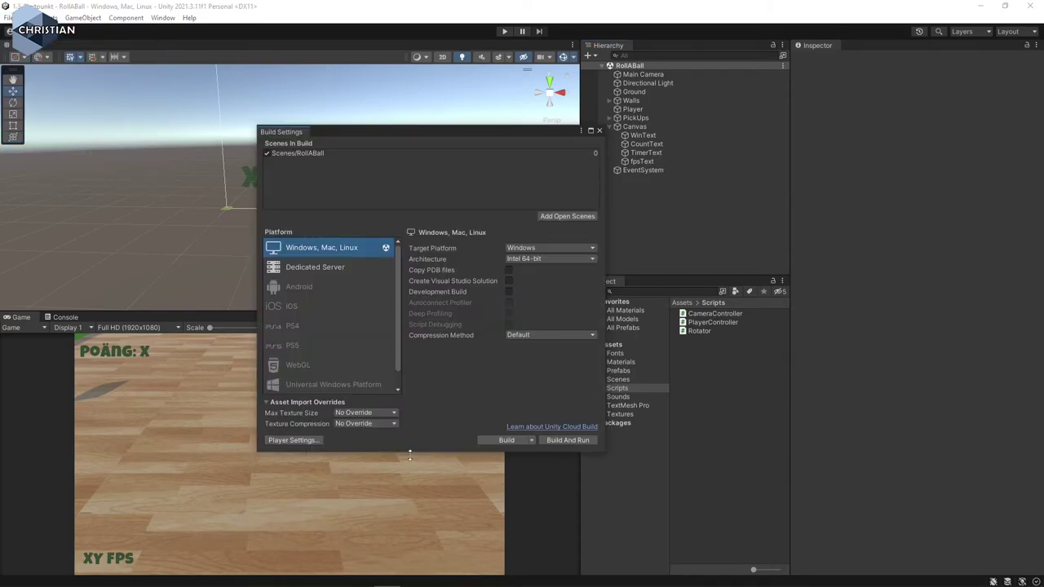
{"action": "left_click", "coordinate": [516, 442]}
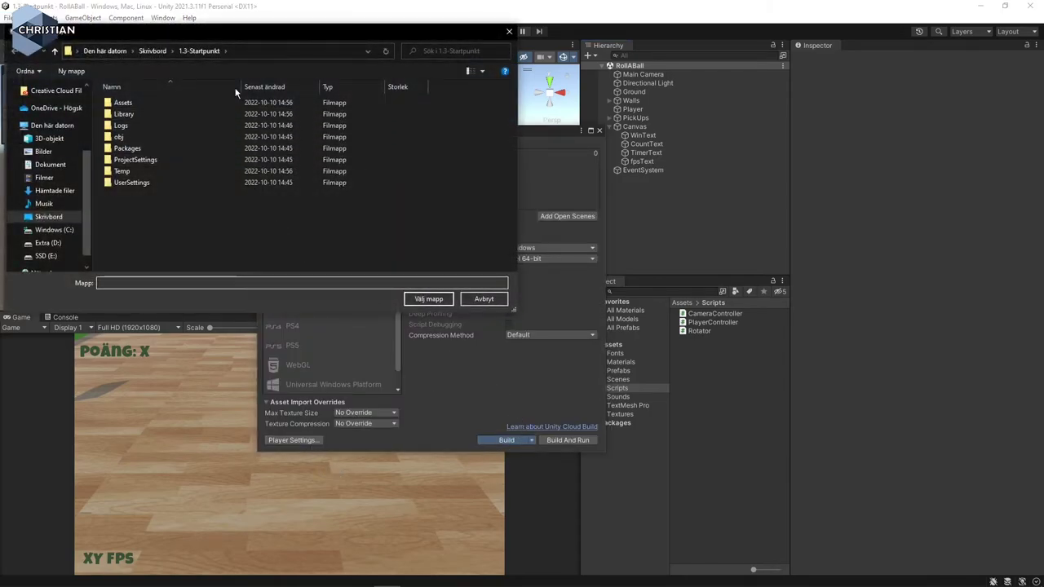
{"action": "left_click", "coordinate": [152, 51]}
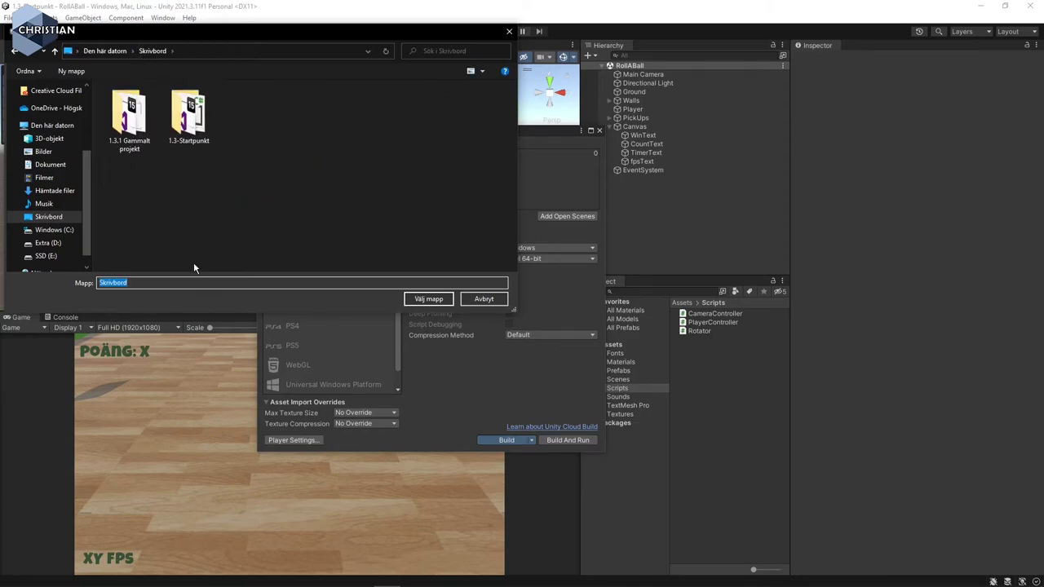
{"action": "key", "text": "Escape"}
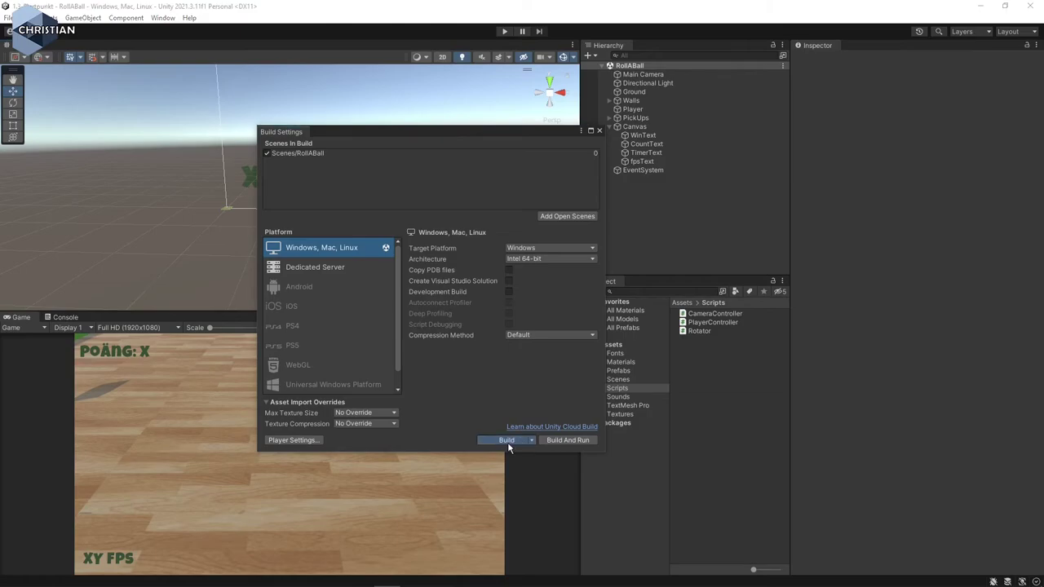
- Create a new 'Game' folder on Skrivbord and build the Windows game into it
{"action": "left_click", "coordinate": [508, 441]}
{"action": "left_click", "coordinate": [152, 50]}
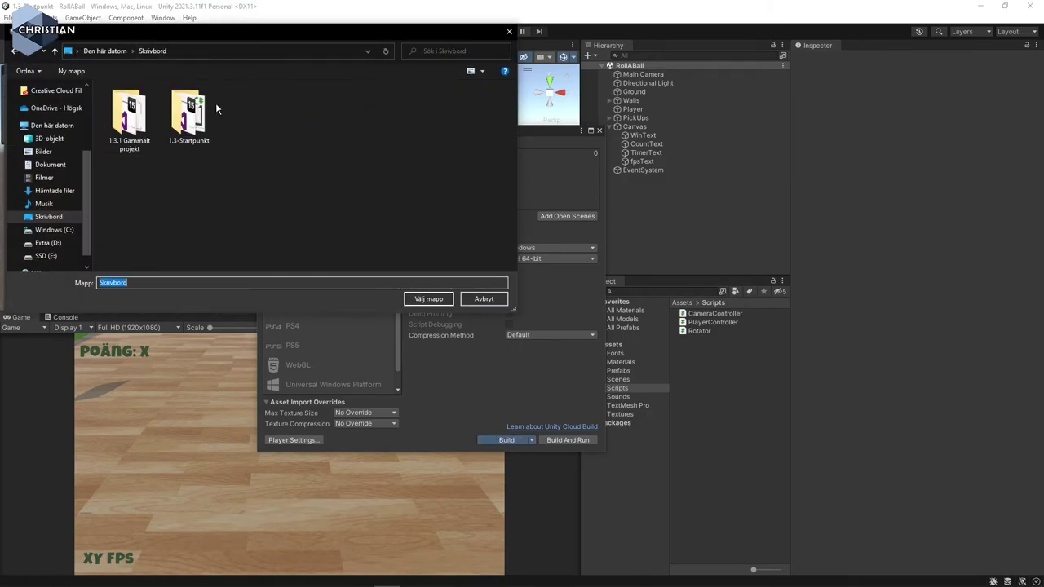
{"action": "right_click", "coordinate": [257, 204]}
{"action": "mouse_move", "coordinate": [371, 358]}
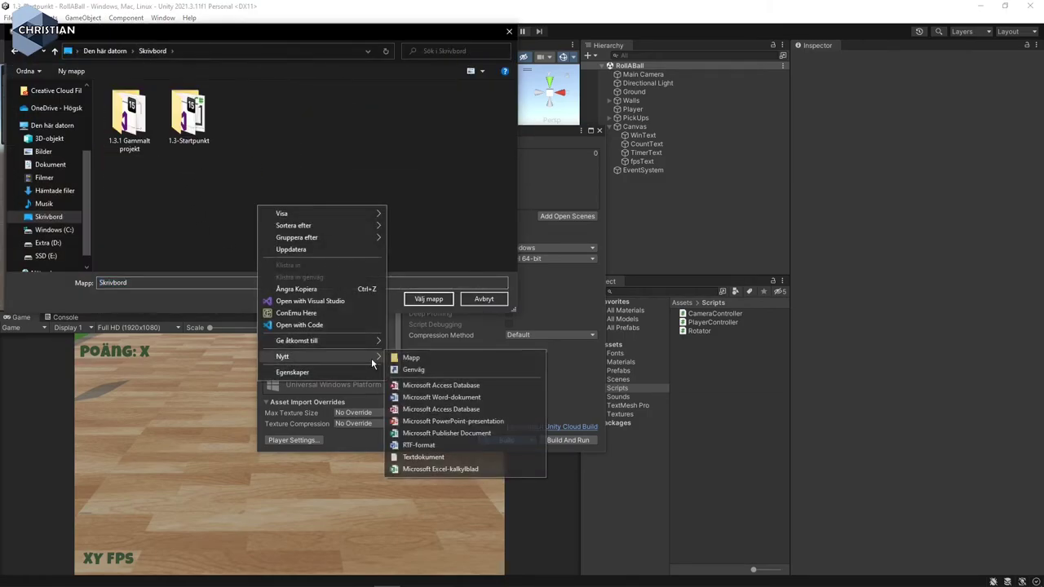
{"action": "left_click", "coordinate": [438, 359]}
{"action": "type", "text": "Game"}
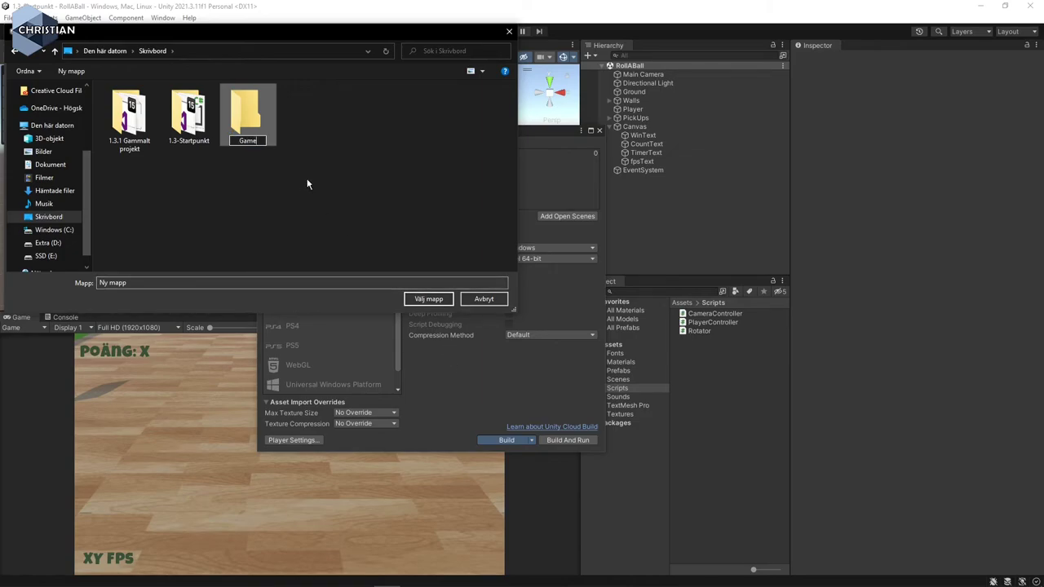
{"action": "key", "text": "Return"}
{"action": "key", "text": "Return"}
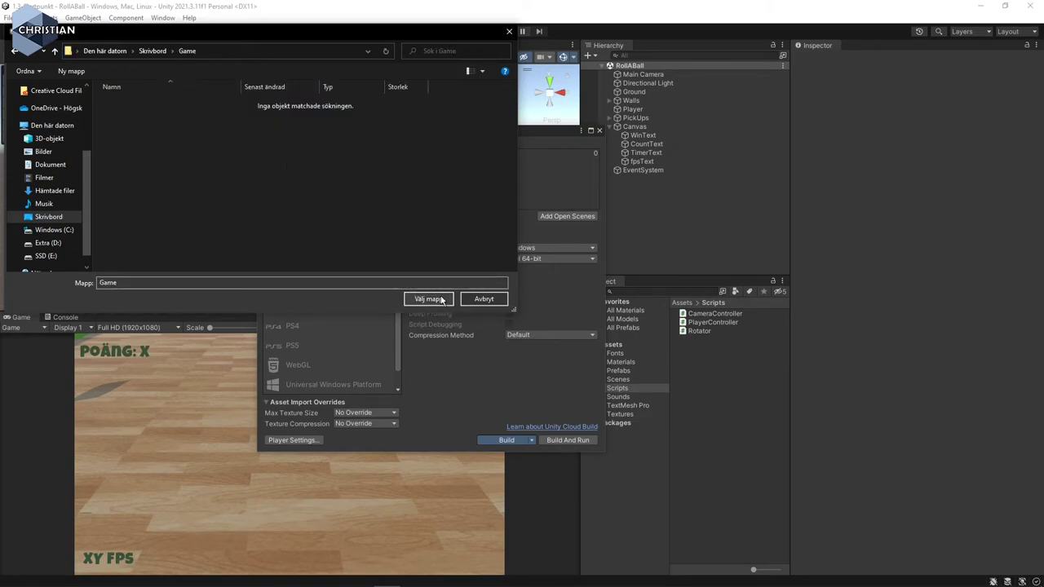
{"action": "left_click", "coordinate": [431, 299]}
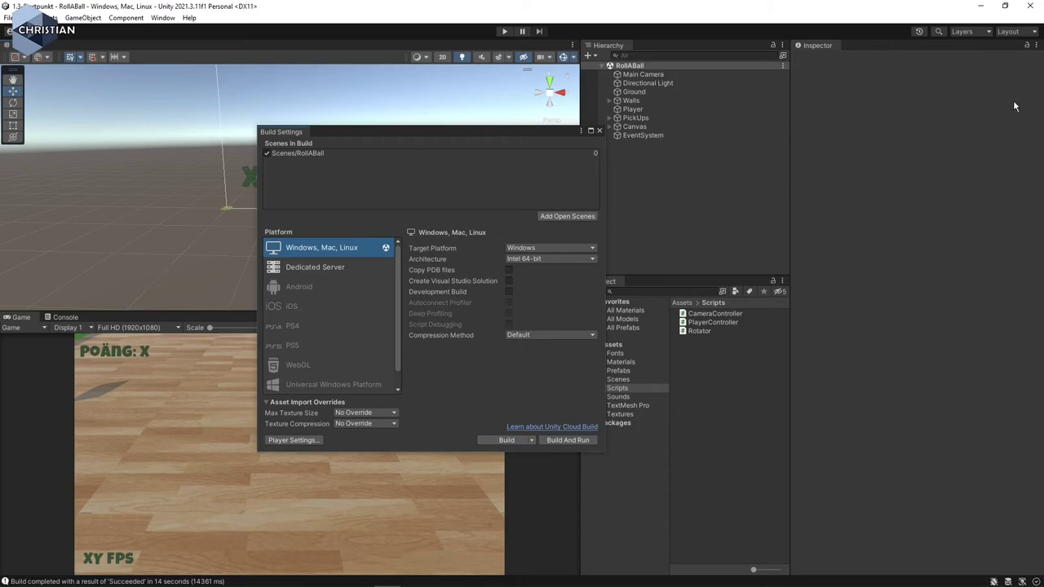
- Minimize Unity and Visual Studio and launch Rulla Bollen from the Game folder
{"action": "left_click", "coordinate": [982, 10]}
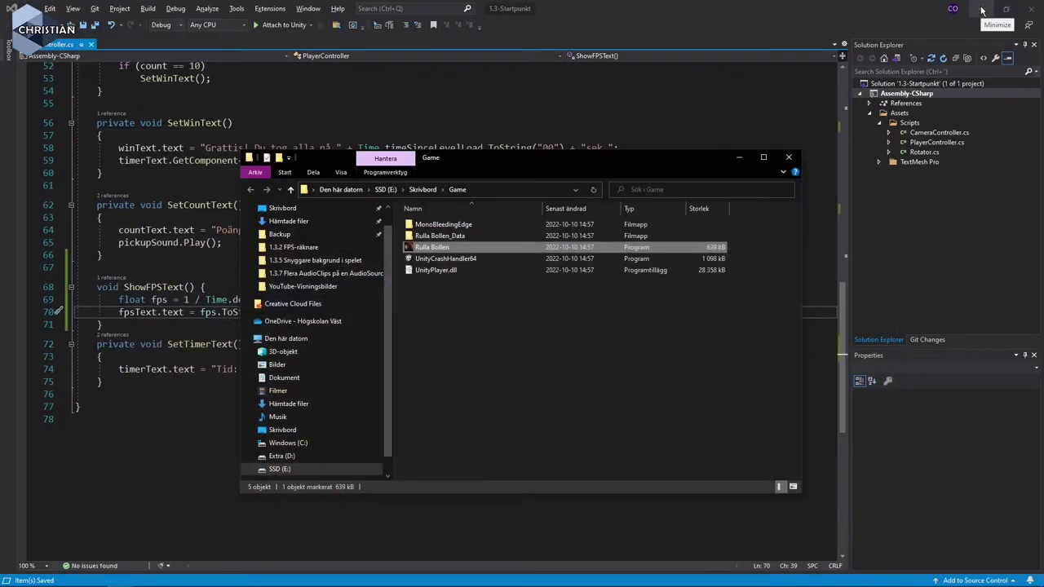
{"action": "left_click", "coordinate": [983, 10]}
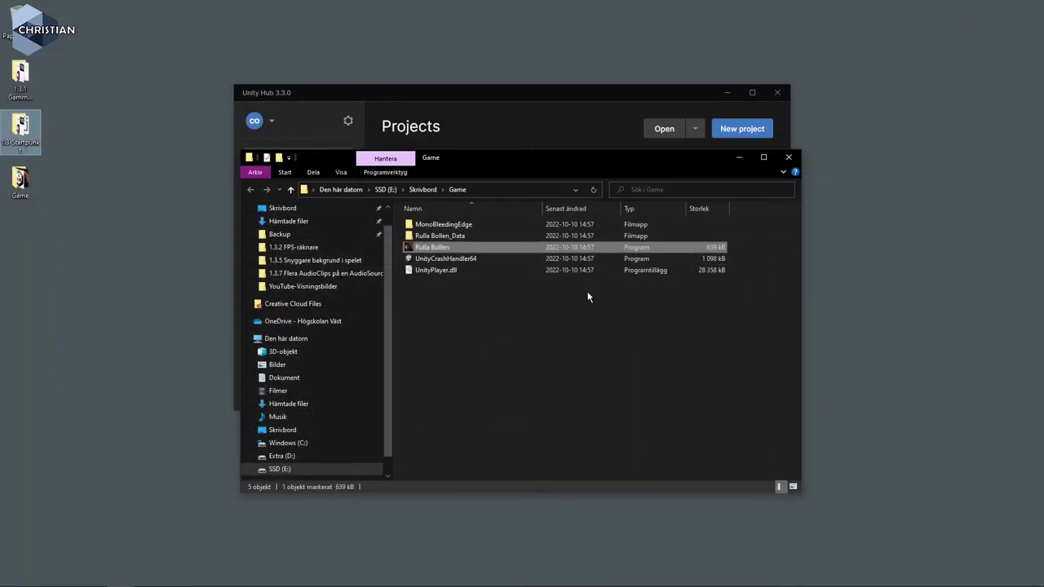
{"action": "left_click", "coordinate": [465, 326]}
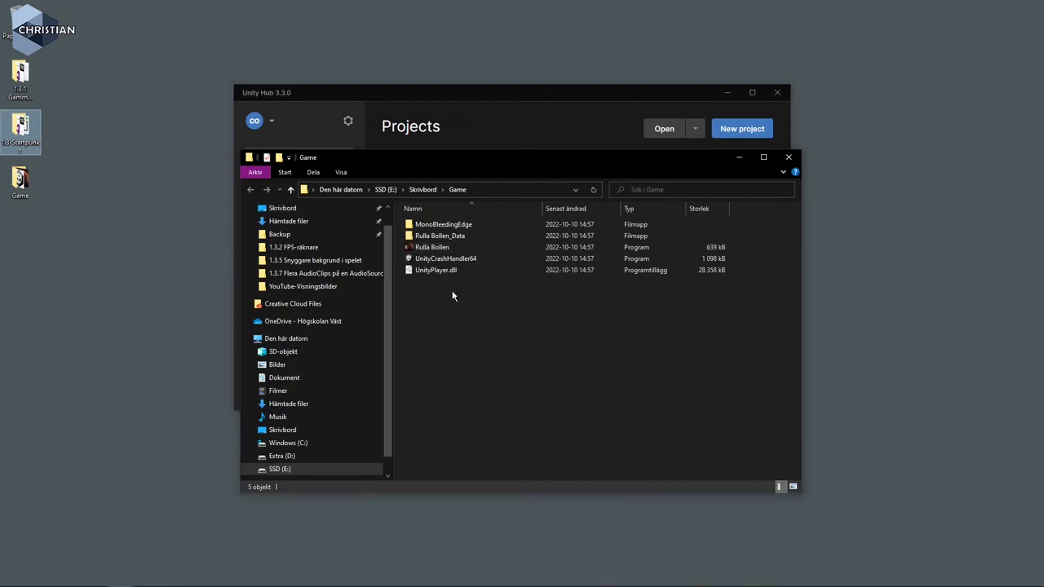
{"action": "left_click", "coordinate": [428, 250]}
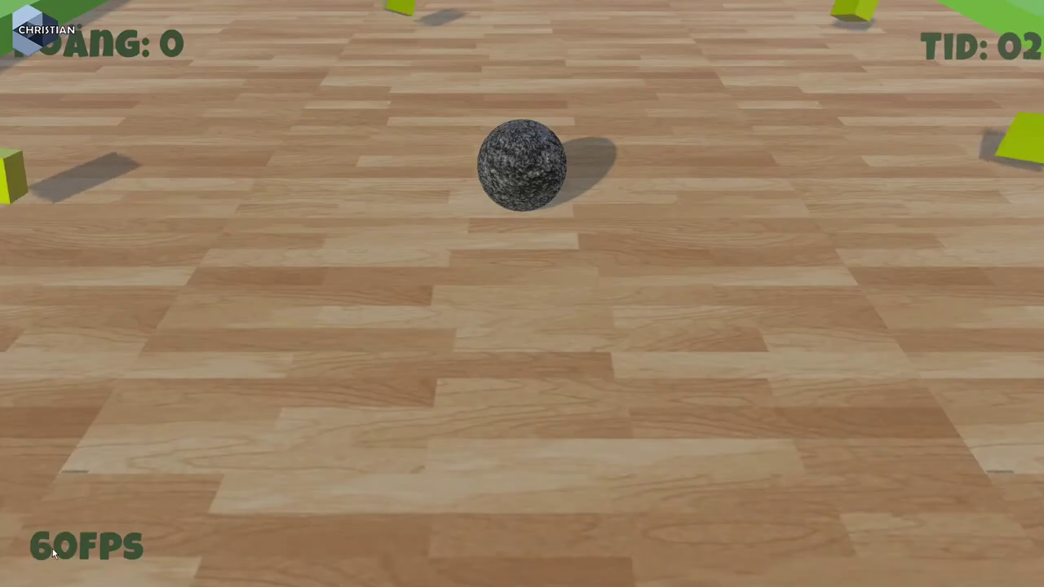
- Steer the ball with the arrow keys to collect all ten cubes, then quit with Alt+F4
{"action": "key", "text": "Up"}
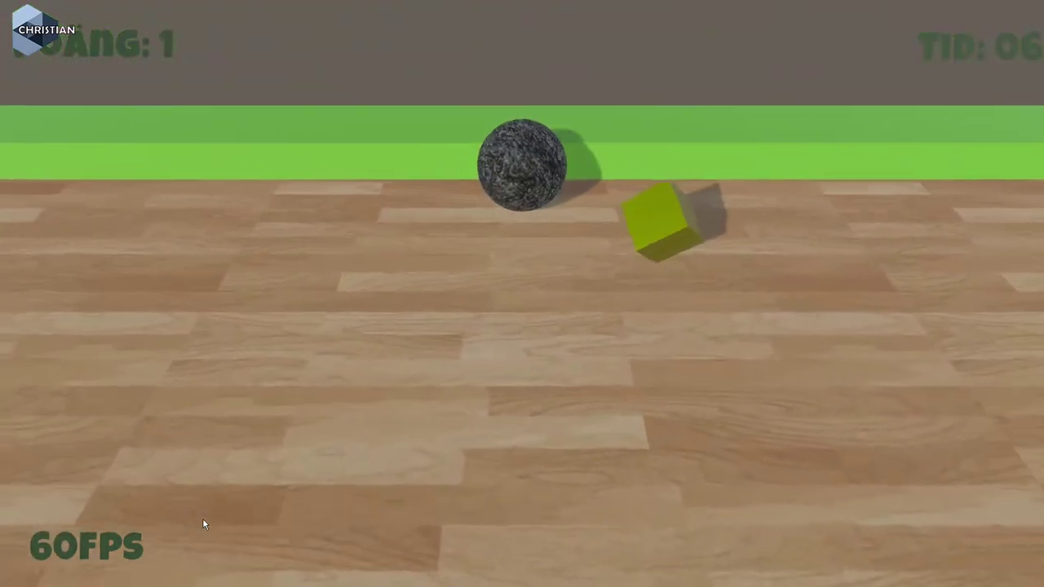
{"action": "key", "text": "Right"}
{"action": "key", "text": "Right"}
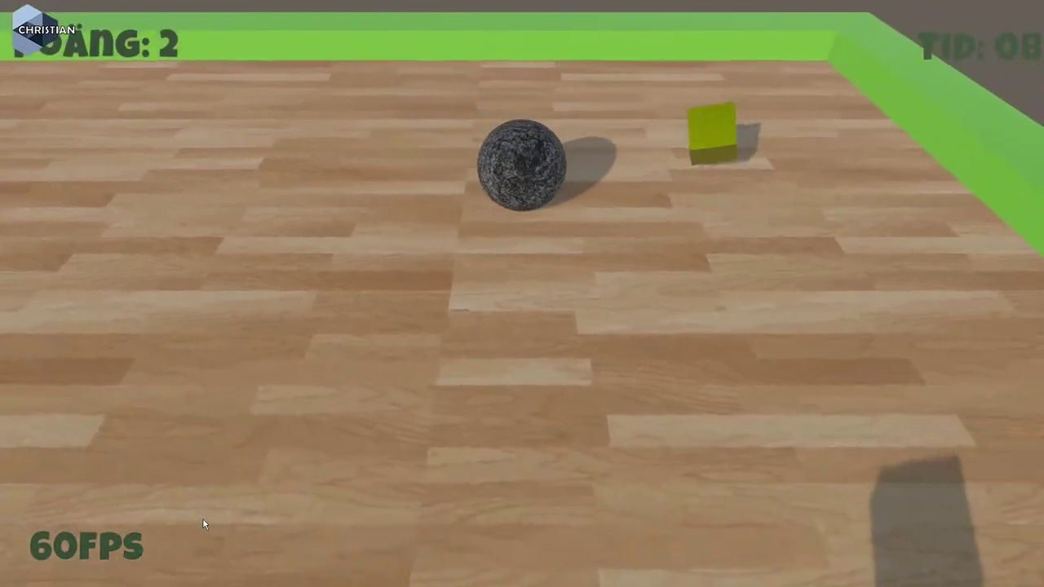
{"action": "key", "text": "Down"}
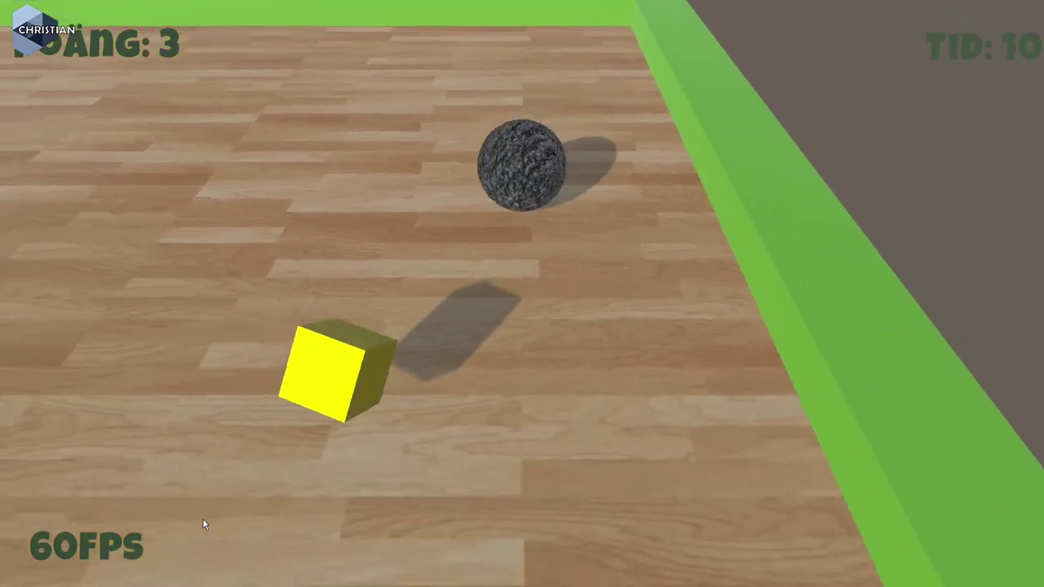
{"action": "key", "text": "Down"}
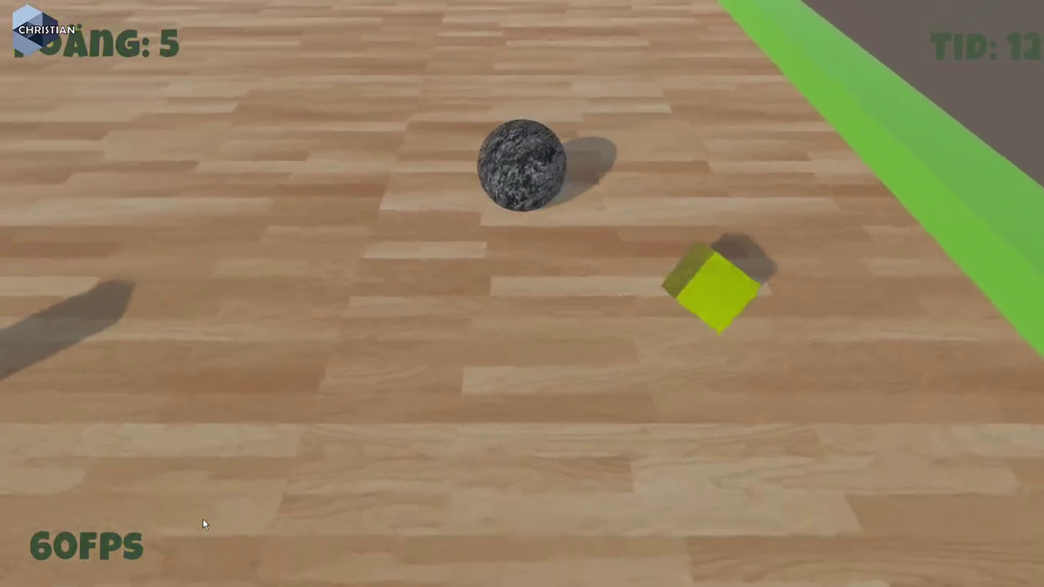
{"action": "key", "text": "Up"}
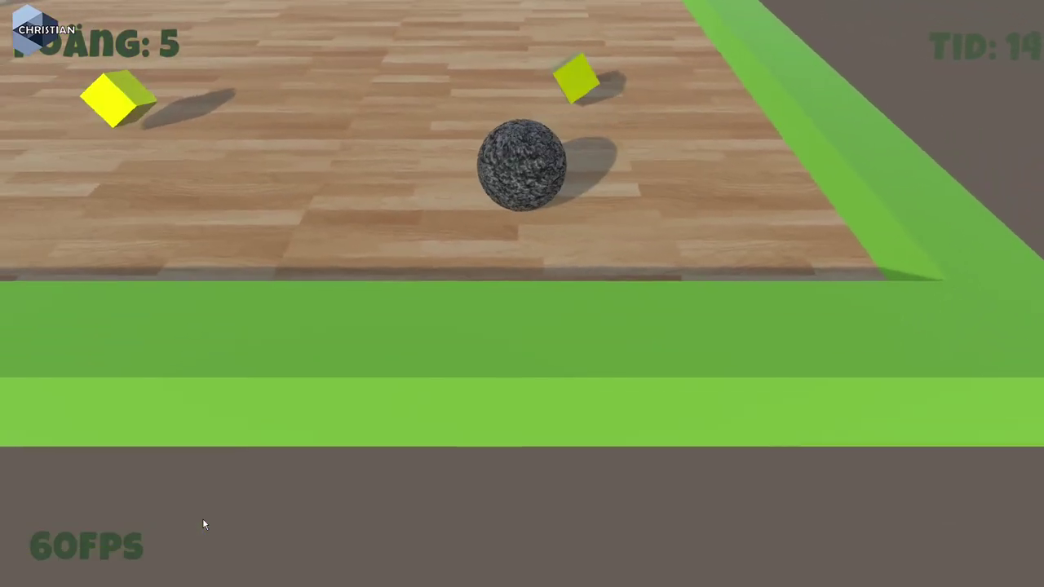
{"action": "key", "text": "Left"}
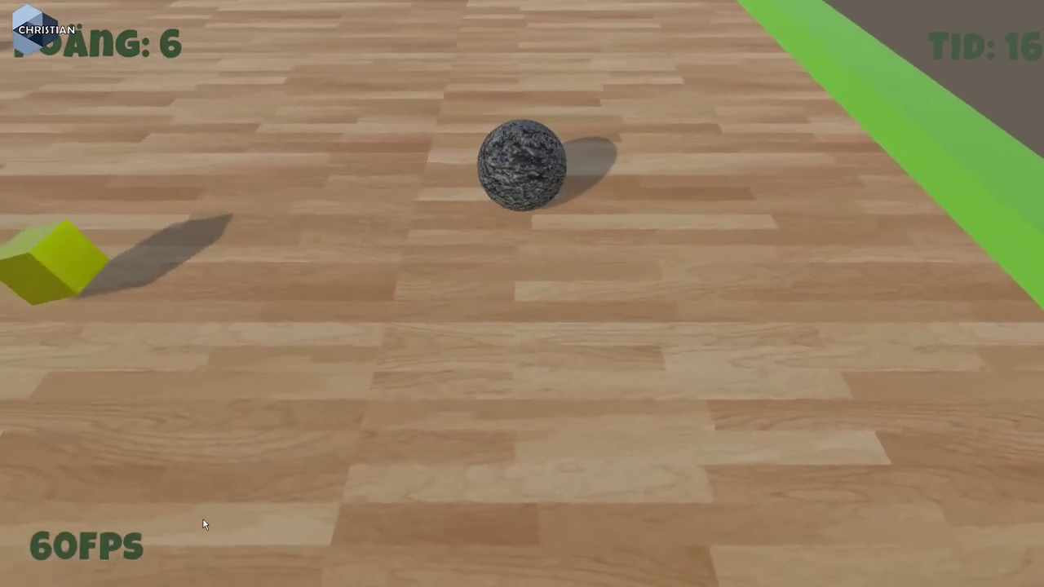
{"action": "key", "text": "Down"}
{"action": "key", "text": "Up"}
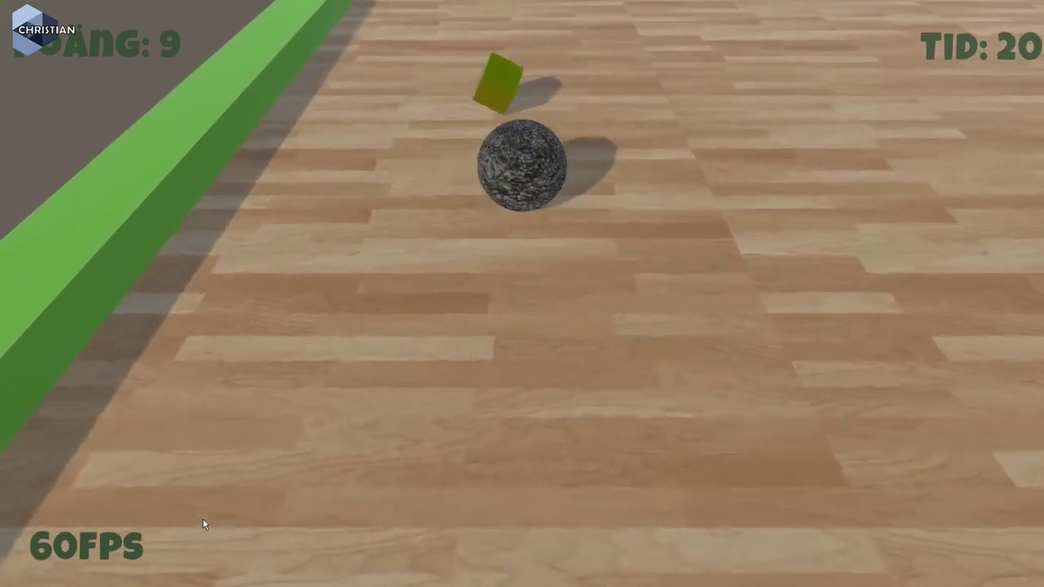
{"action": "key", "text": "Right"}
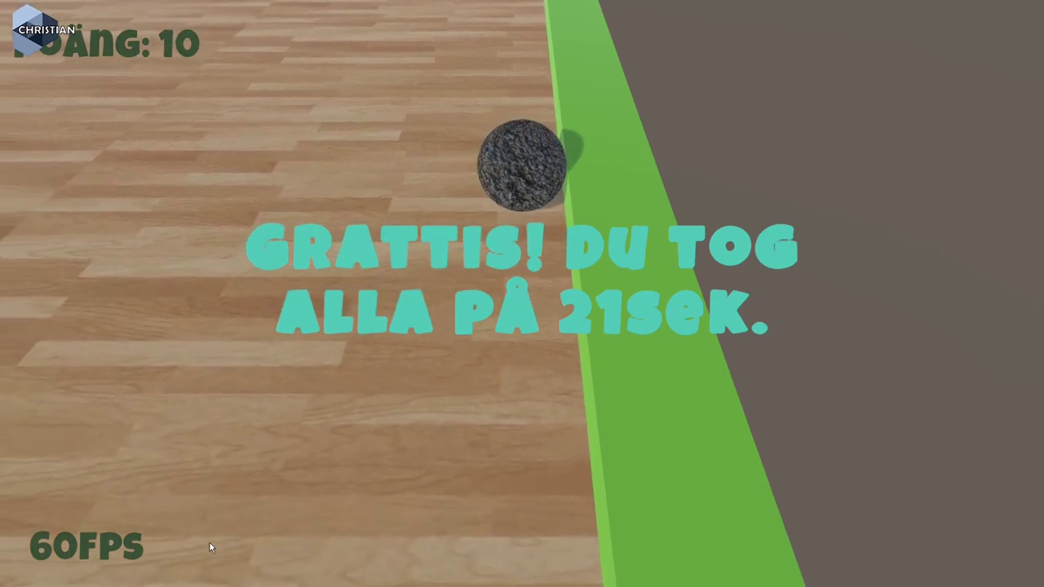
{"action": "key", "text": "alt+F4"}
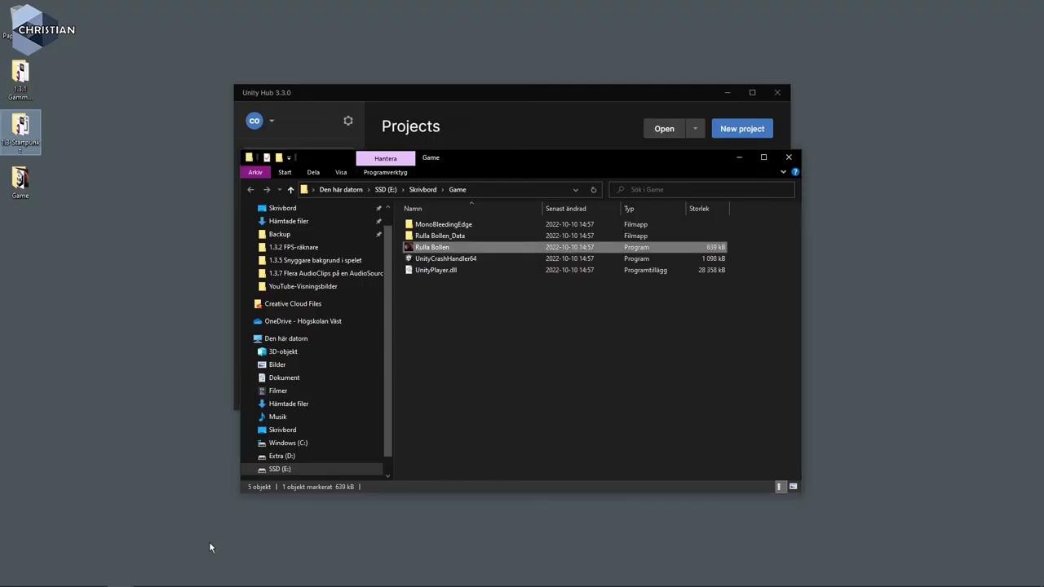